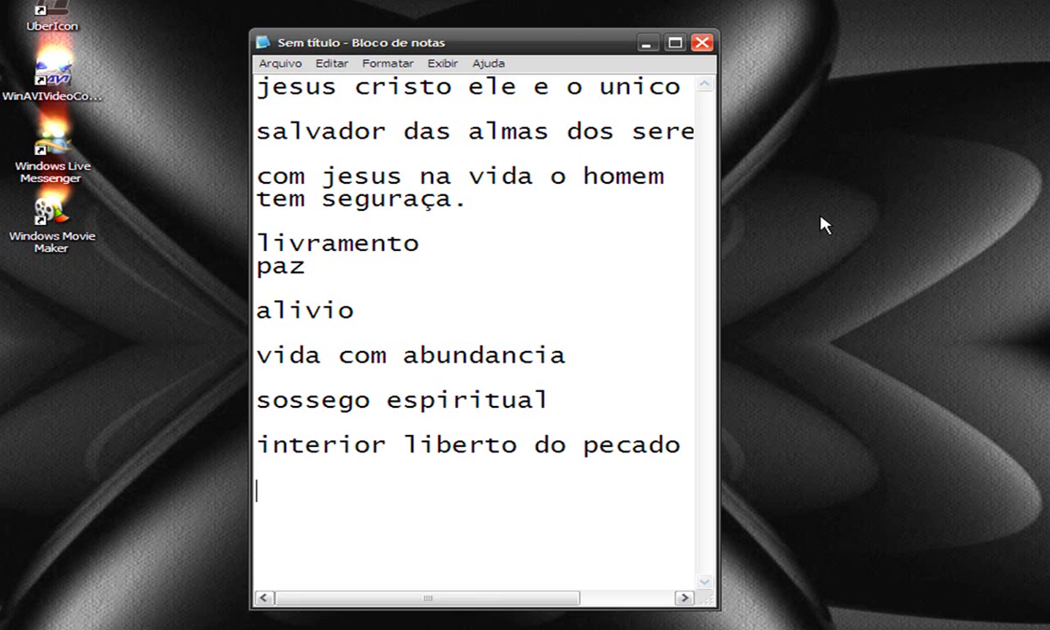
Add the line "ajuda divina" below "interior liberto do pecado" and leave a blank line after it
type("aju")
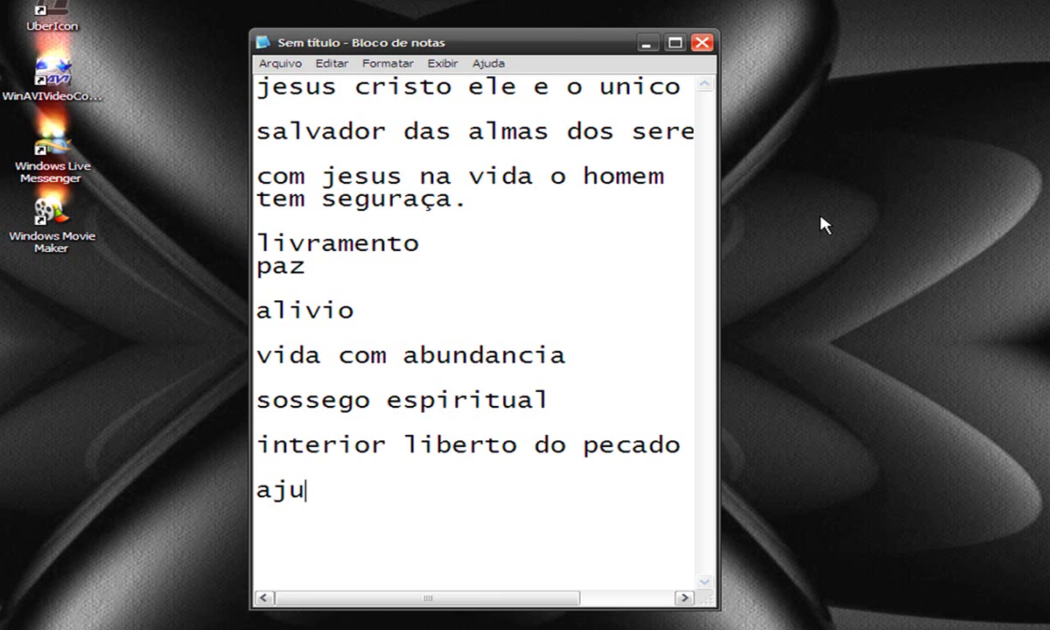
type("da divi")
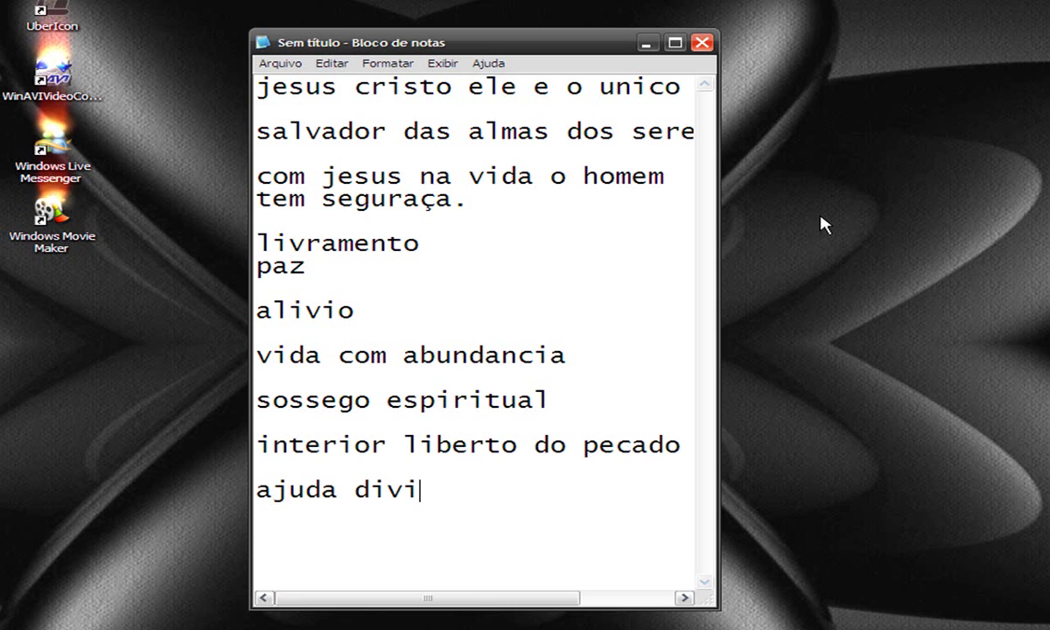
type("na")
key("Return")
Add the line "santificação da alma" below "ajuda divina"
type("sa")
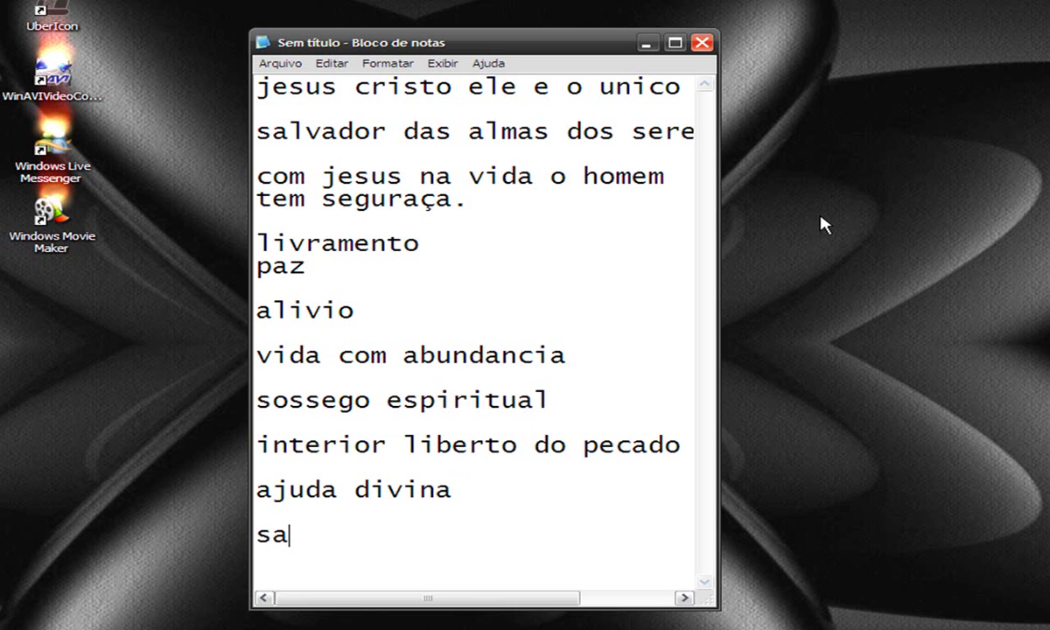
type("ntifi")
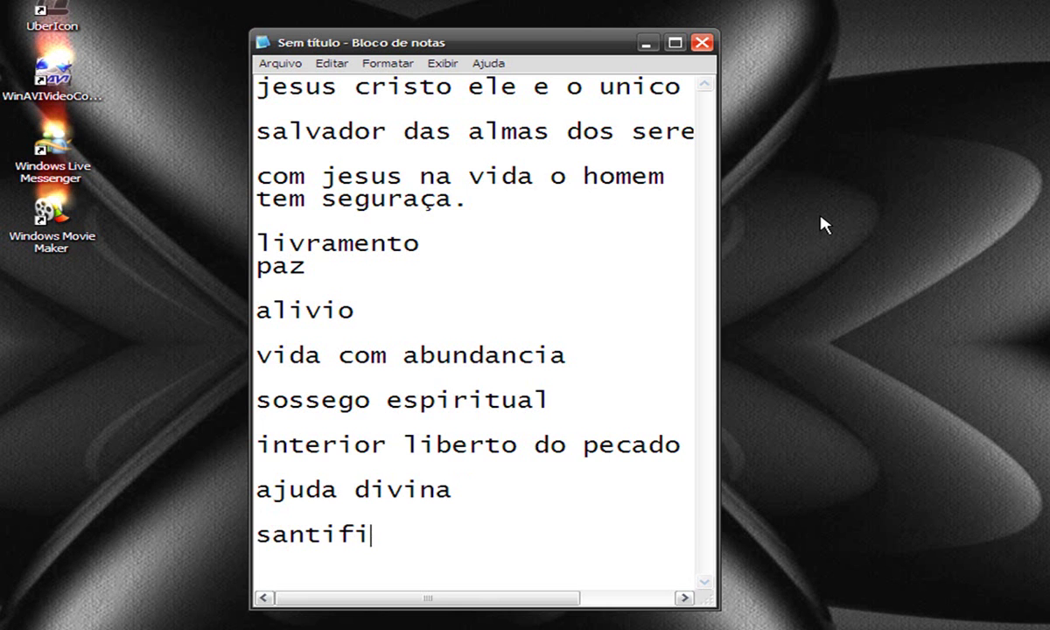
type("caçã")
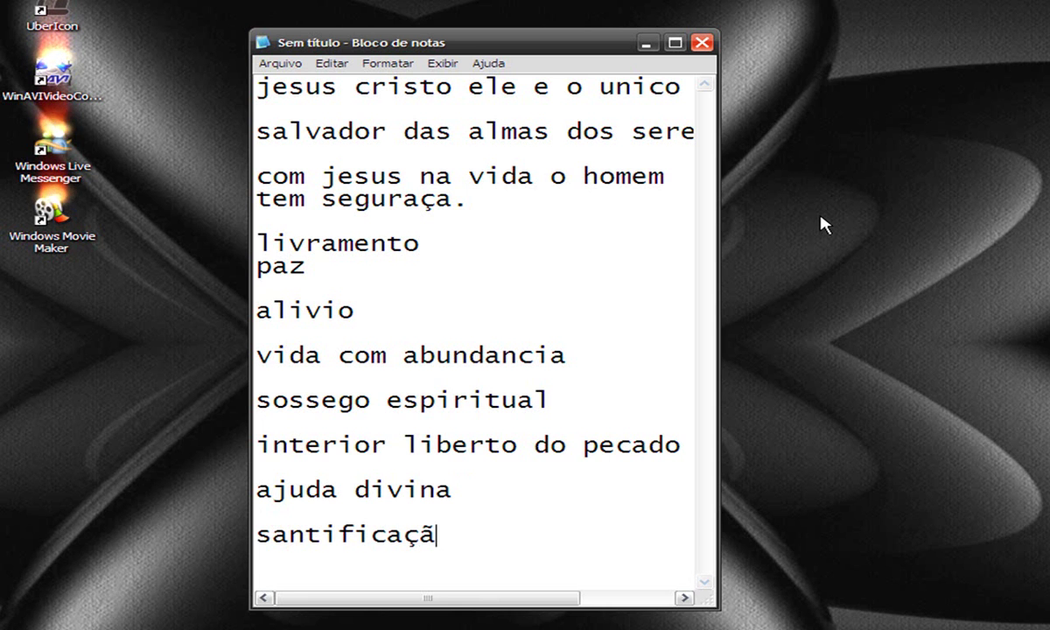
type("o da ")
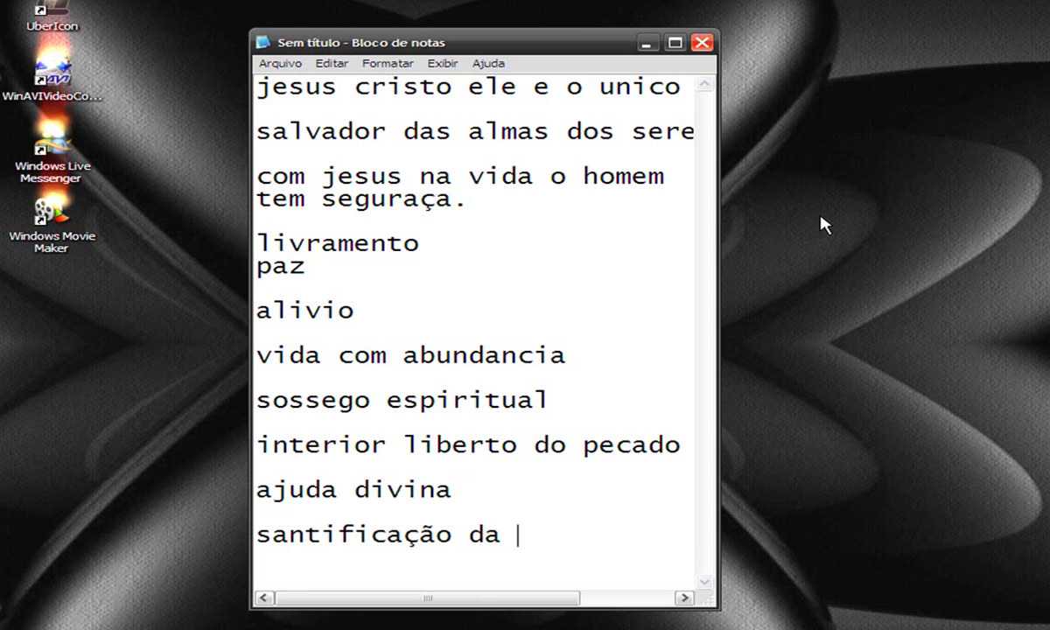
type("alma")
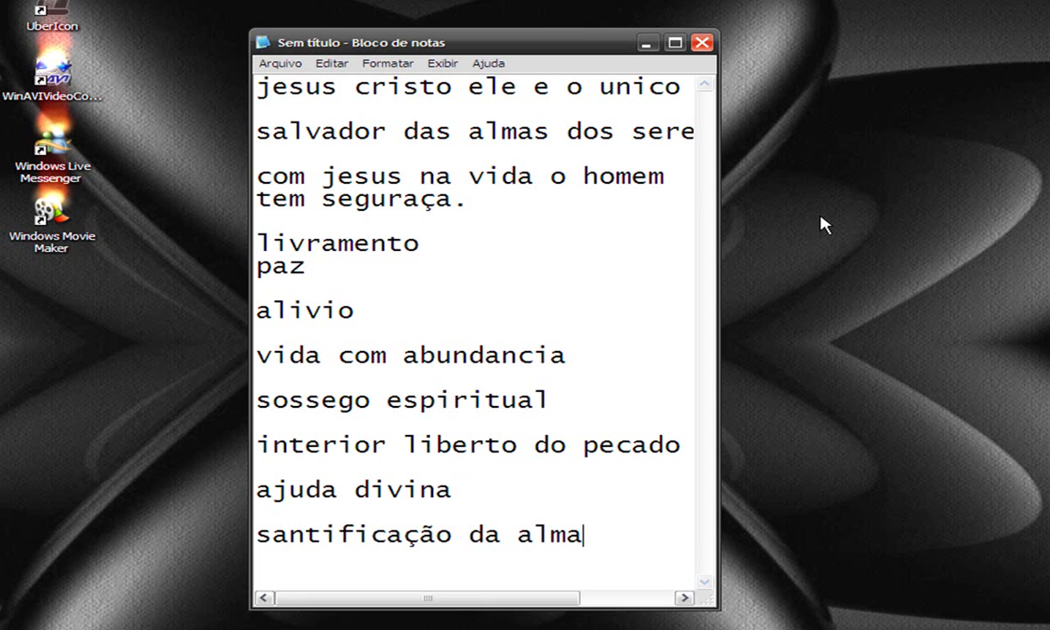
key("Return")
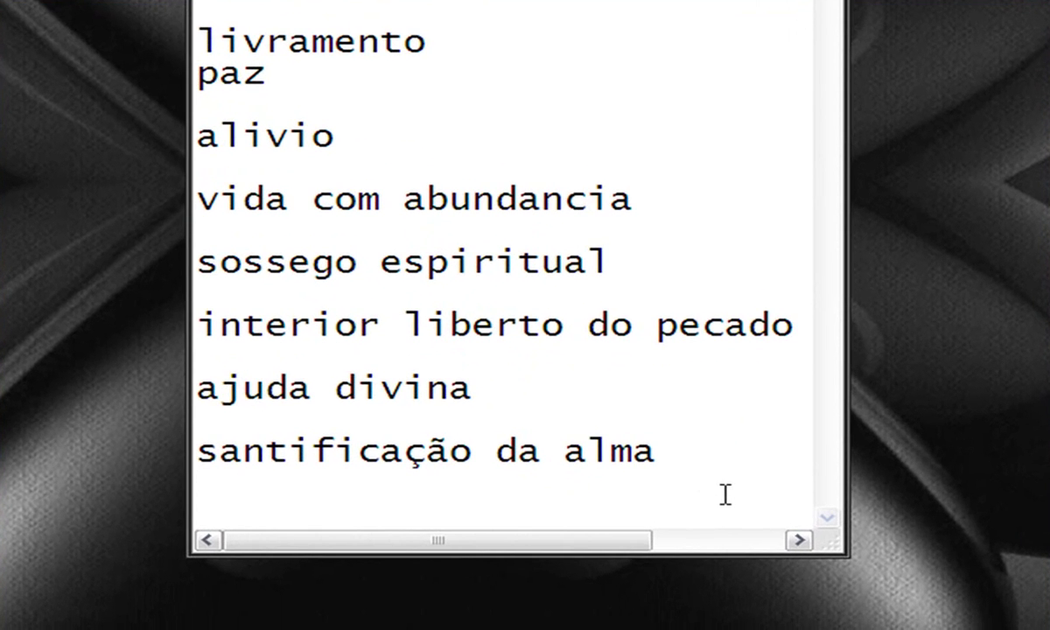
Select all the text in the note and delete it
right_click(725, 494)
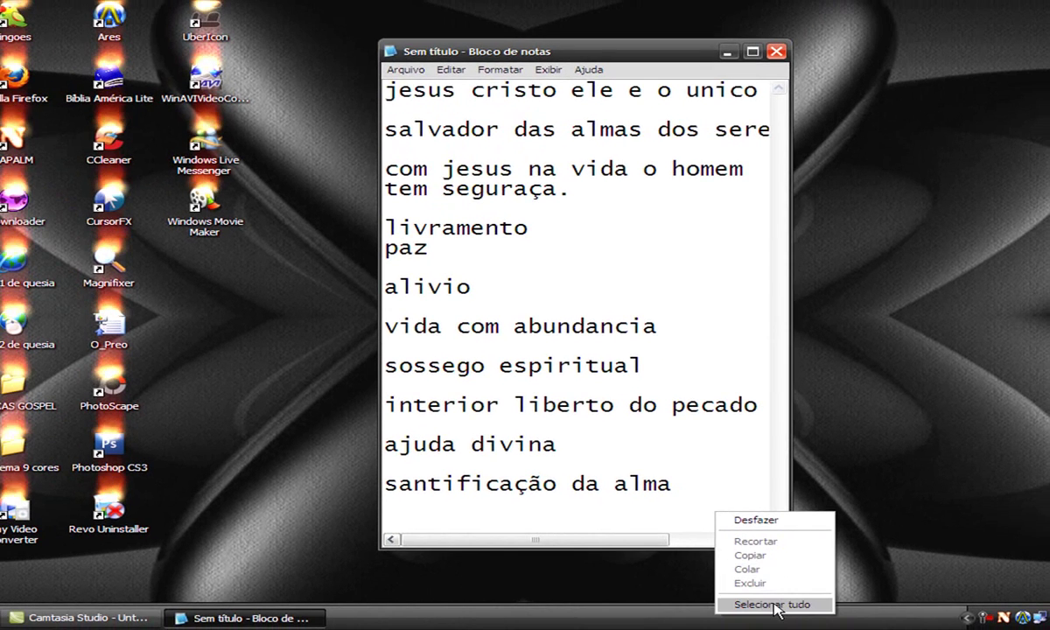
left_click(791, 621)
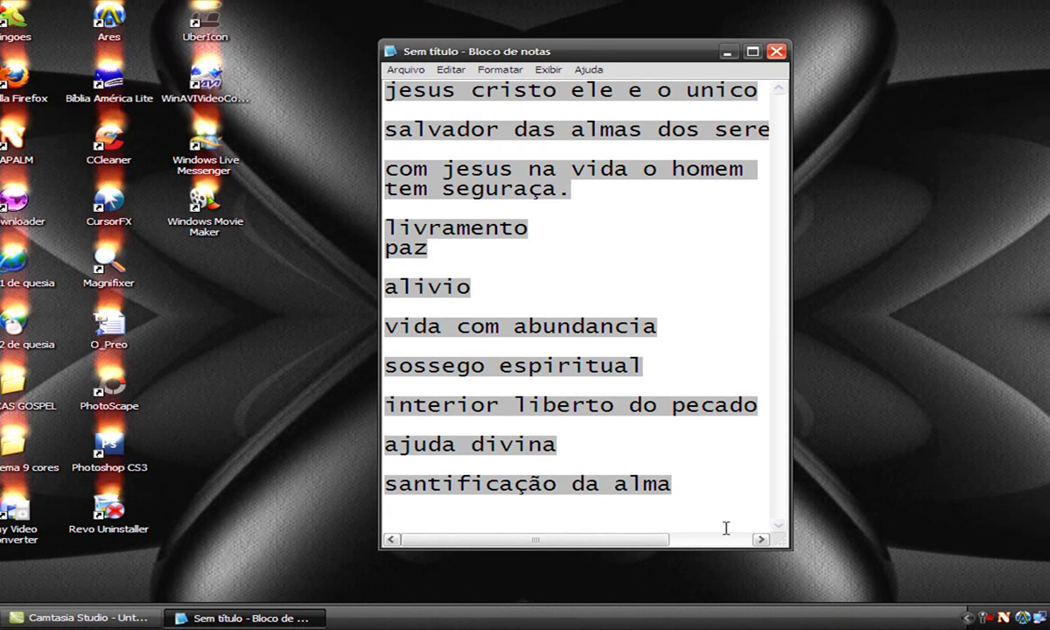
key("Delete")
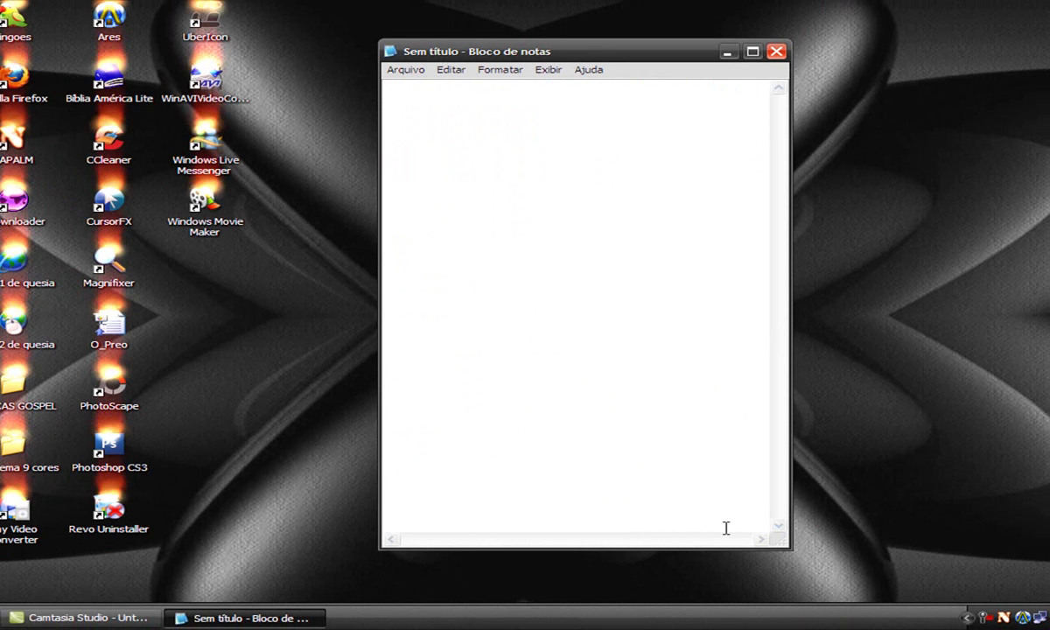
Write "com jesus na nossa vida temos" as the first line of the empty note, followed by a blank line
type("com")
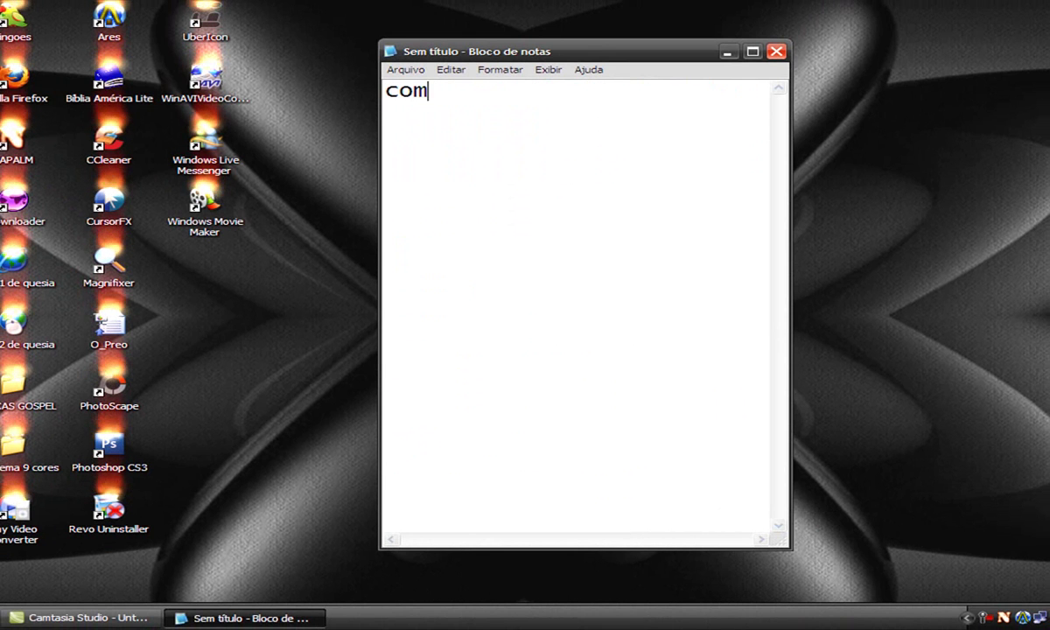
type(" je")
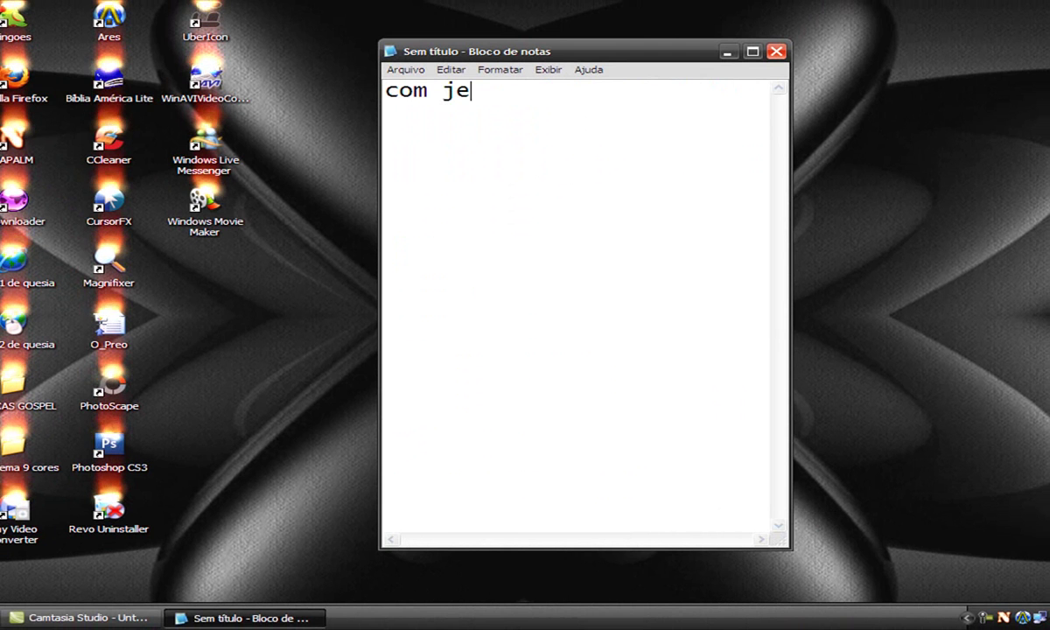
type("sus na n")
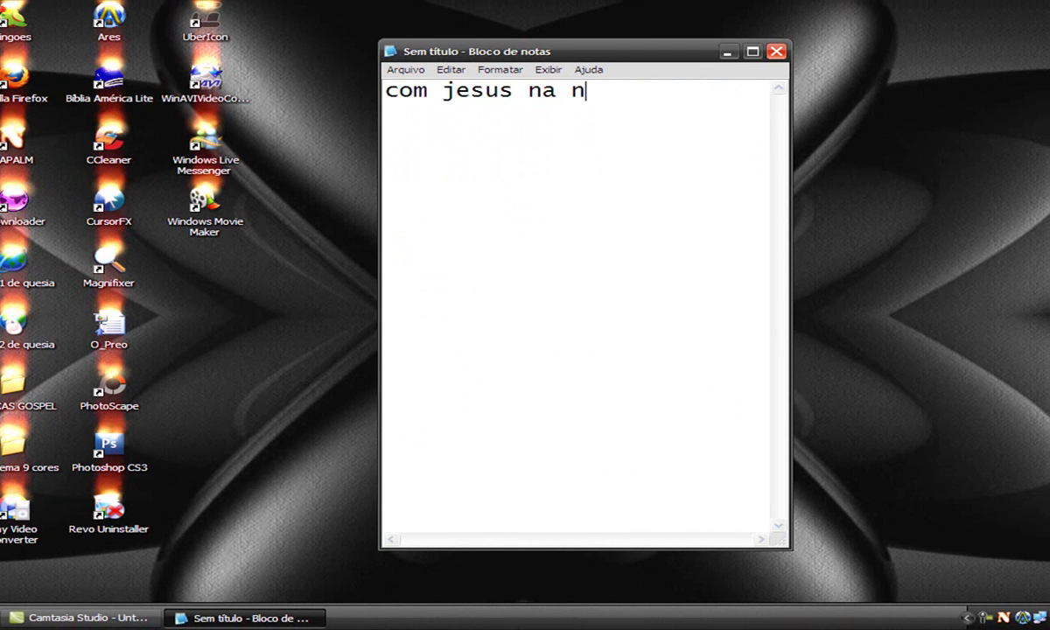
type("ossa vi")
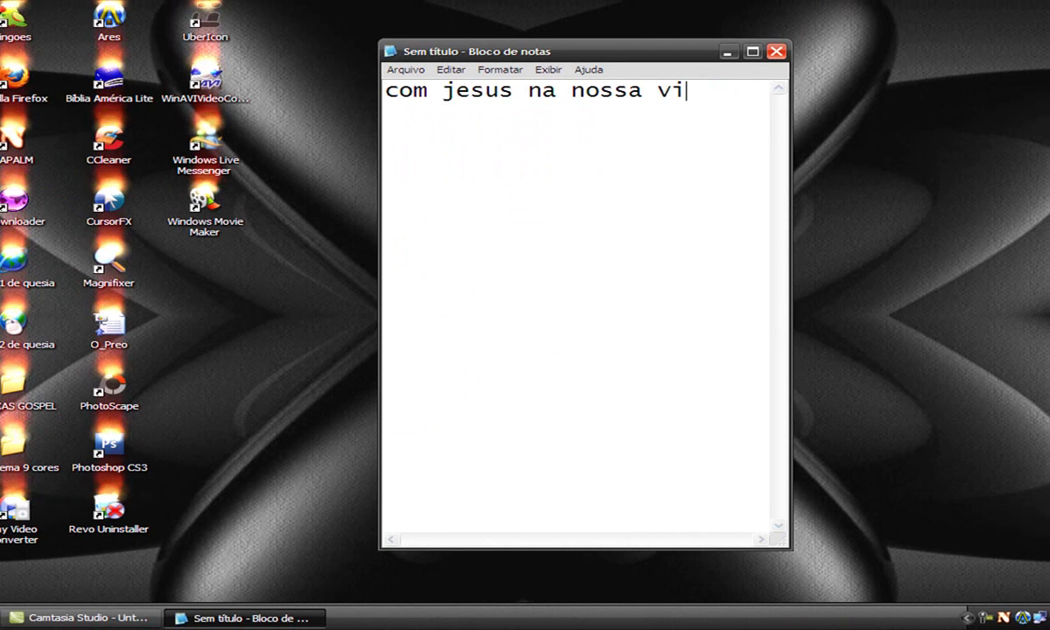
type("da temos")
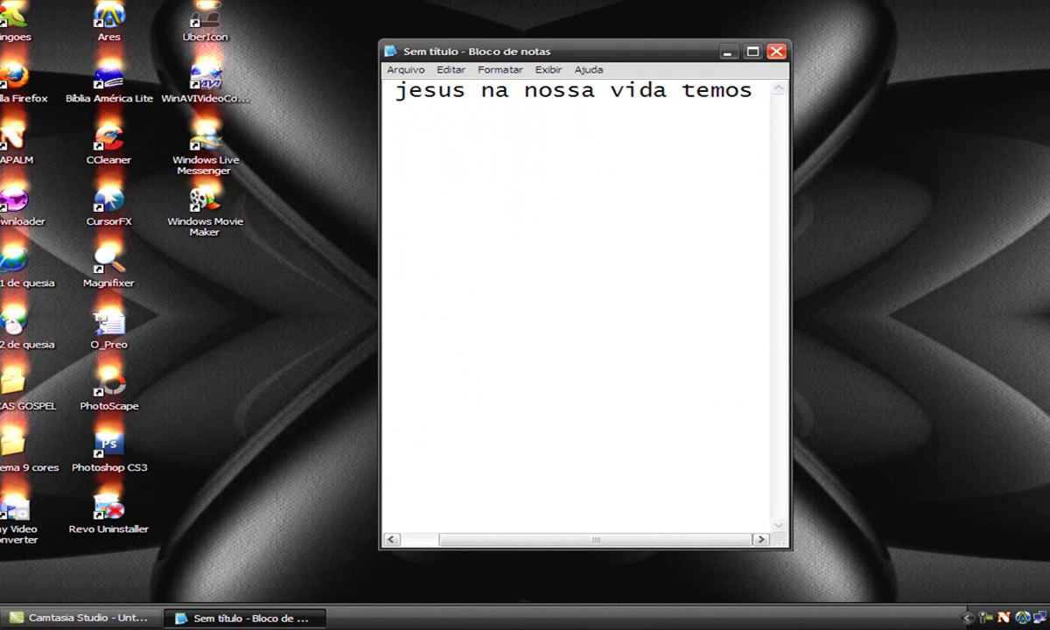
key("Return")
Write "o previlegio de" as the second line of text, followed by a blank line
type("o pre")
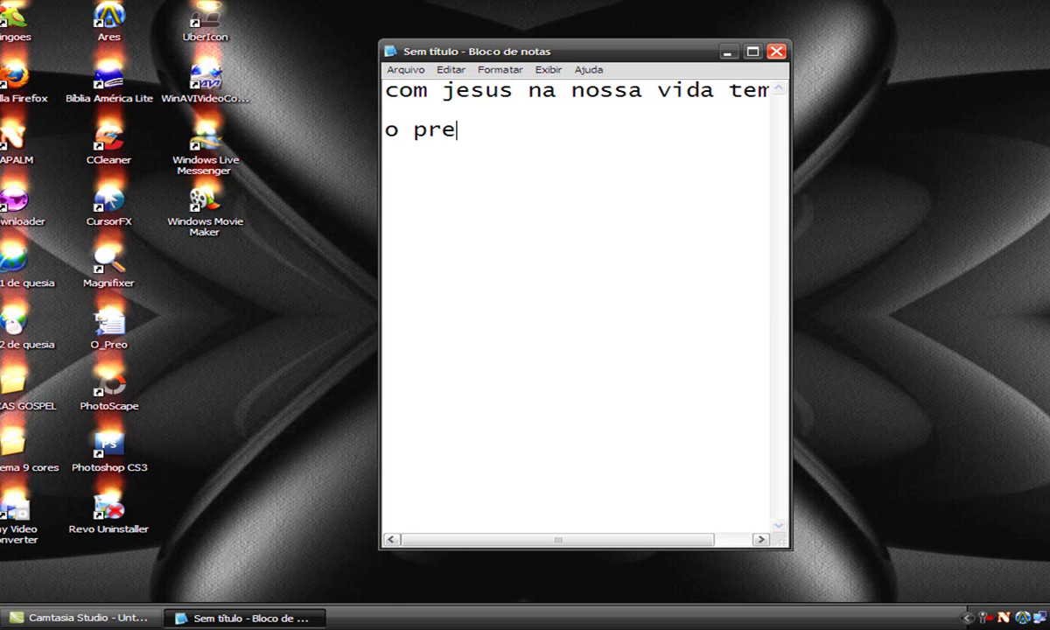
type("vili")
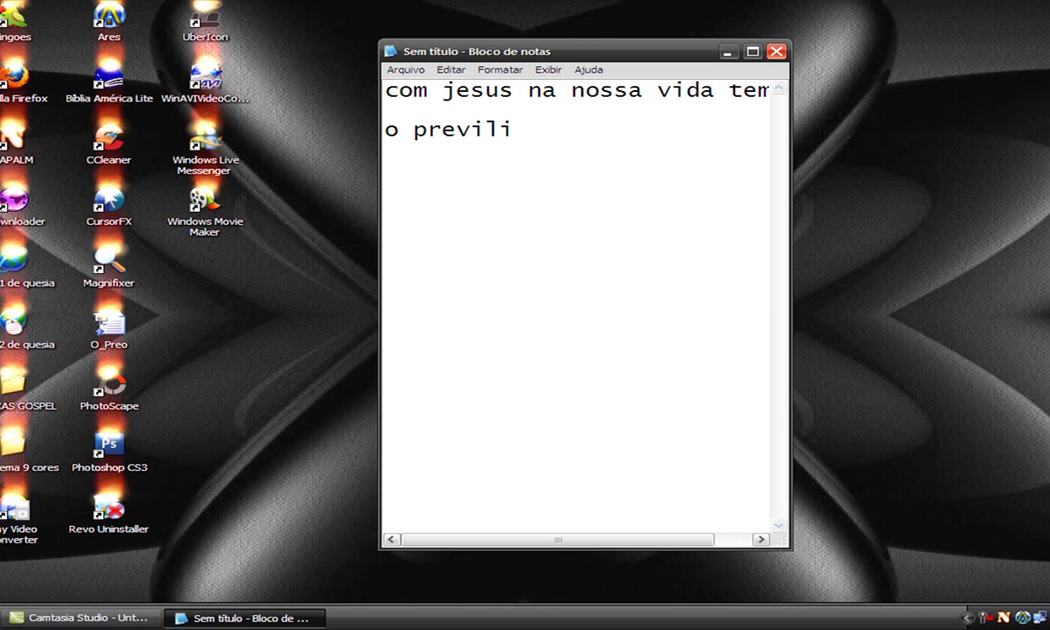
key("BackSpace")
type("egio de")
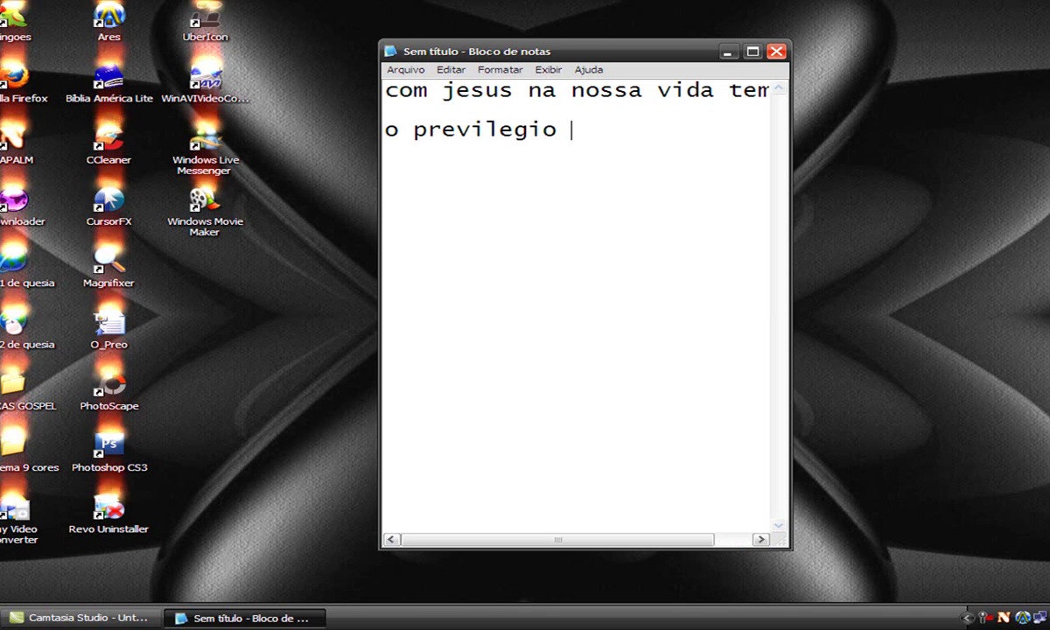
key("Return")
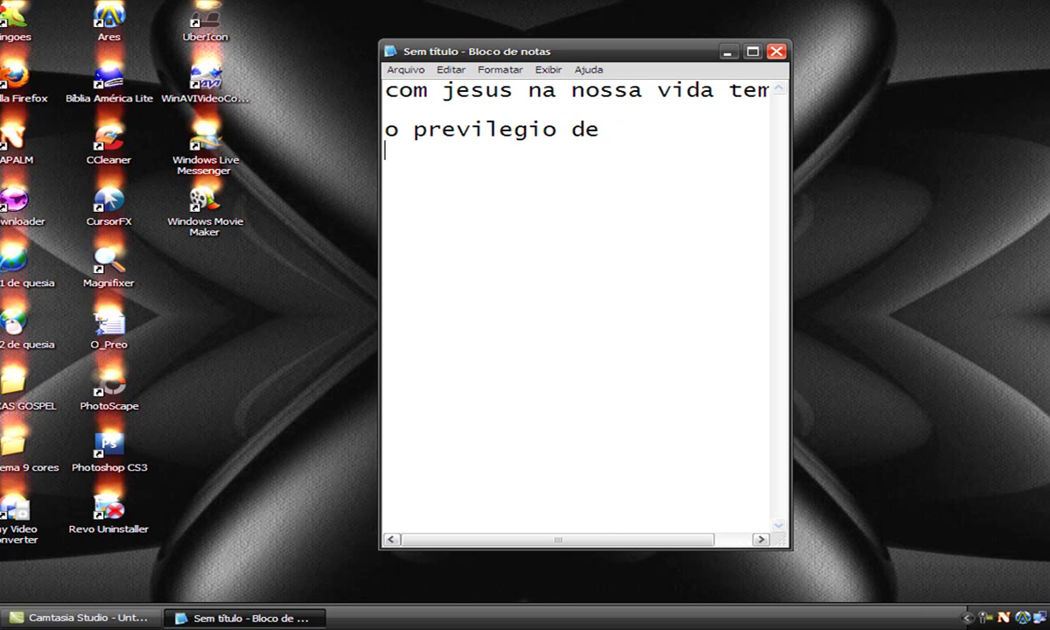
Write "se aproxima de DEUS com facilidade" as the third line of text, followed by a blank line
type("se ")
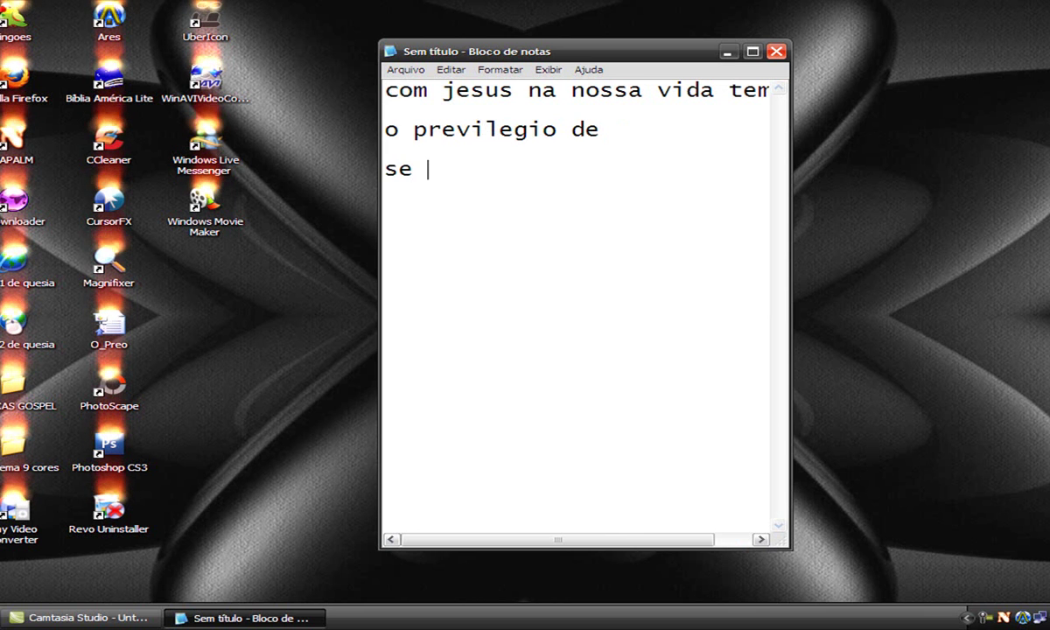
type("apro")
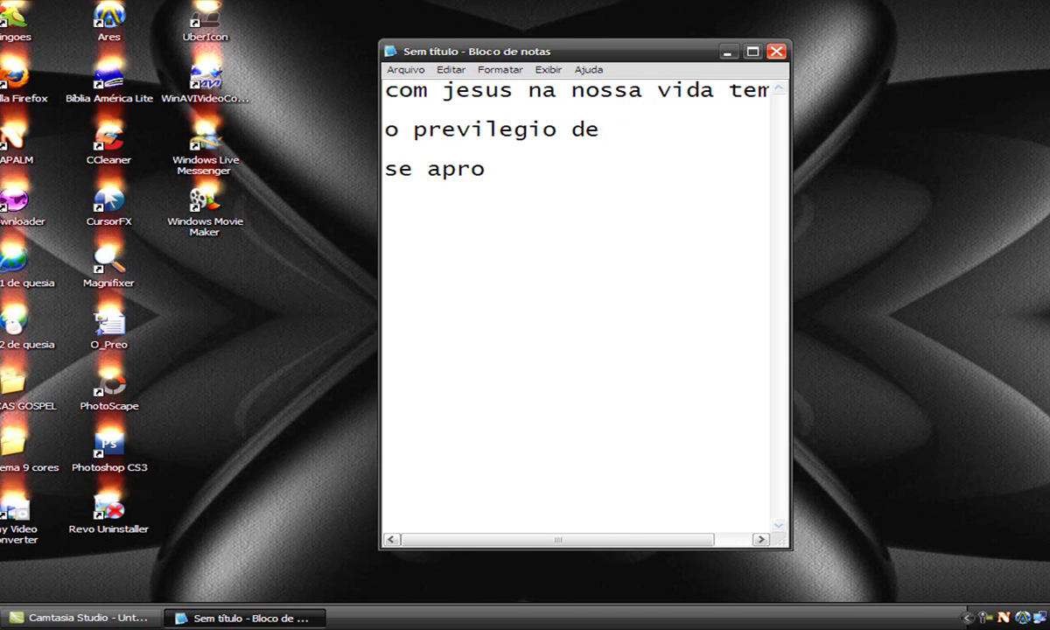
type("xima de ")
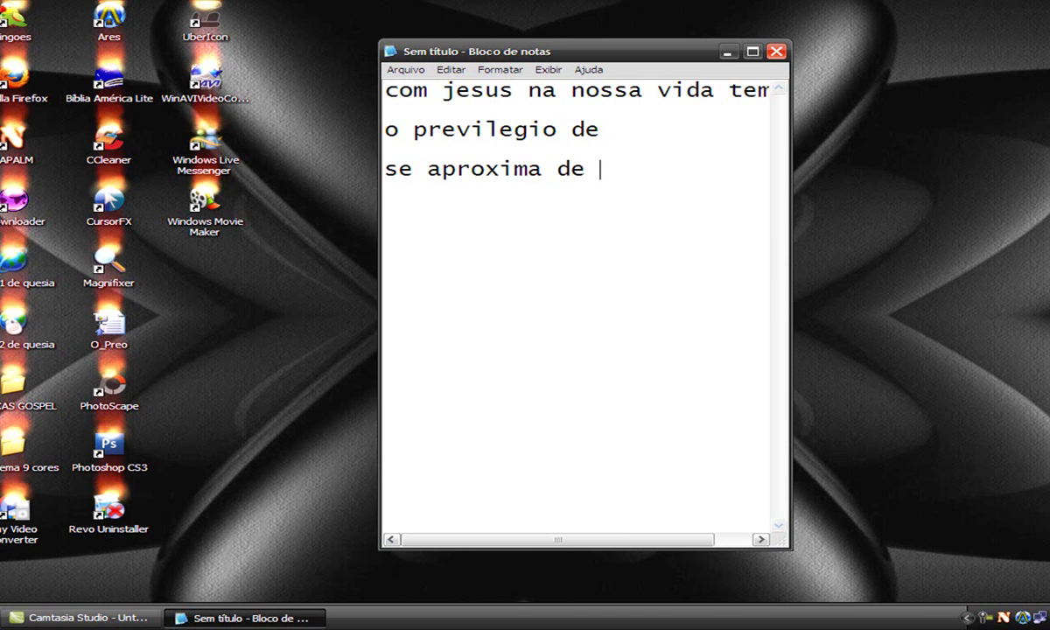
type("DEUS ")
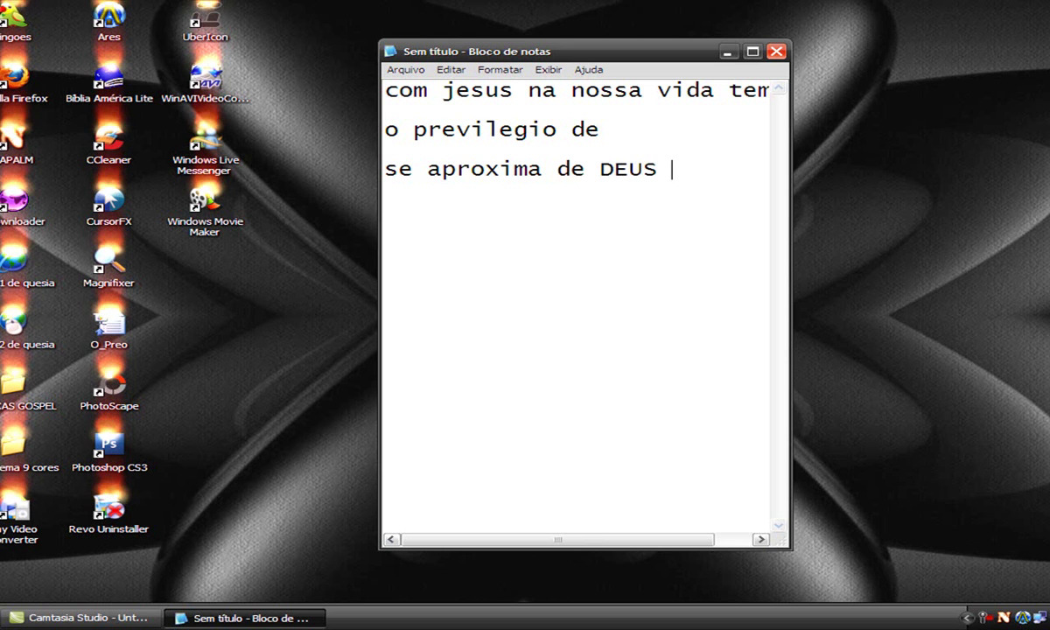
type("c")
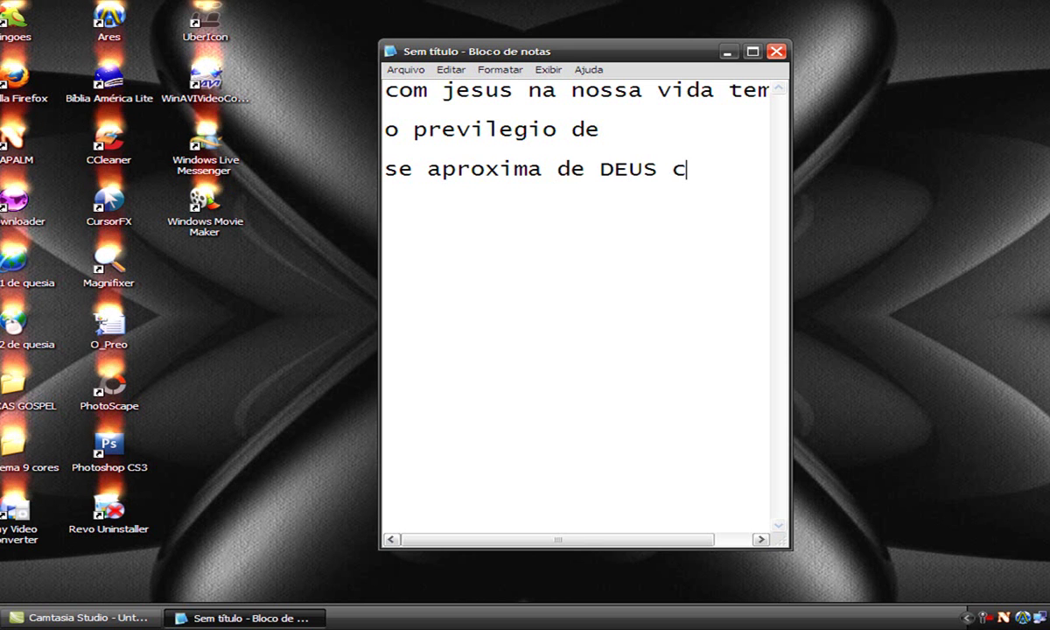
type("om fac")
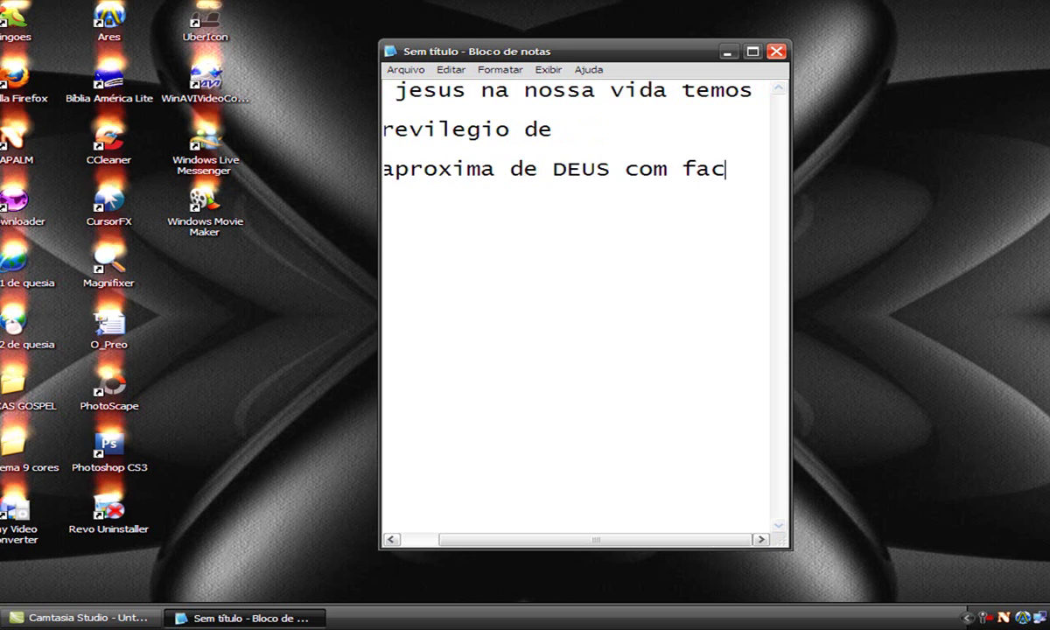
type("ilidade")
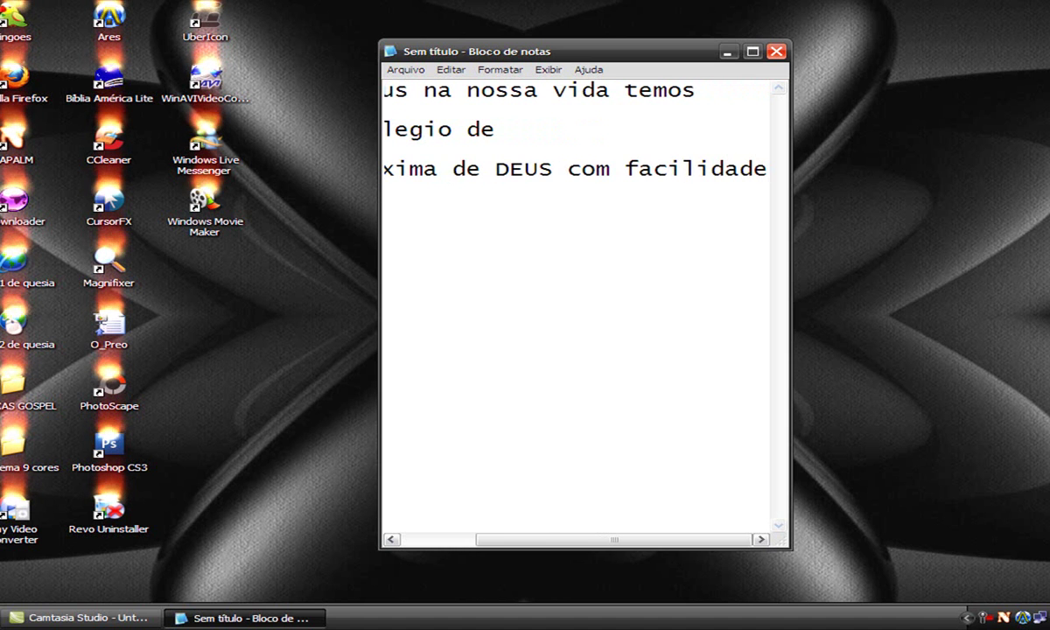
key("Return")
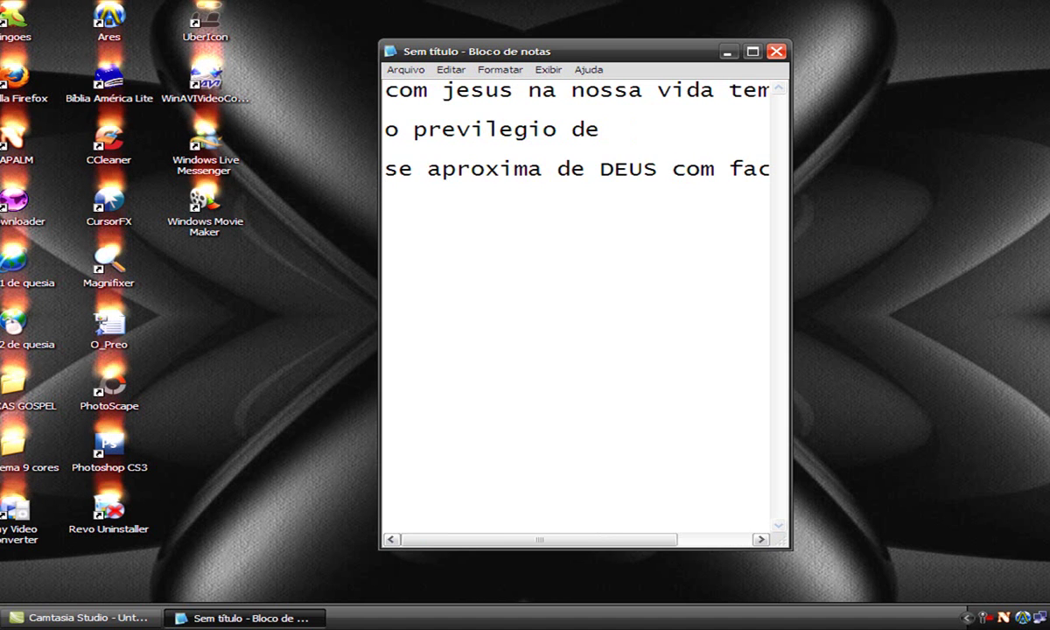
key("Return")
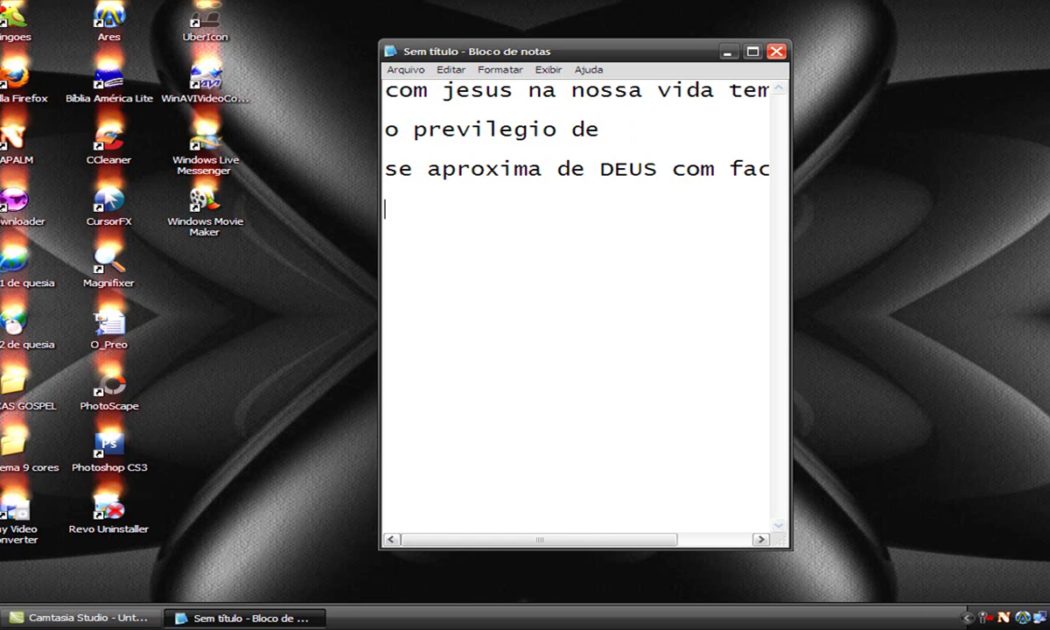
Write "o homem que nao tem" as the fourth line of text, followed by a blank line
type("o ")
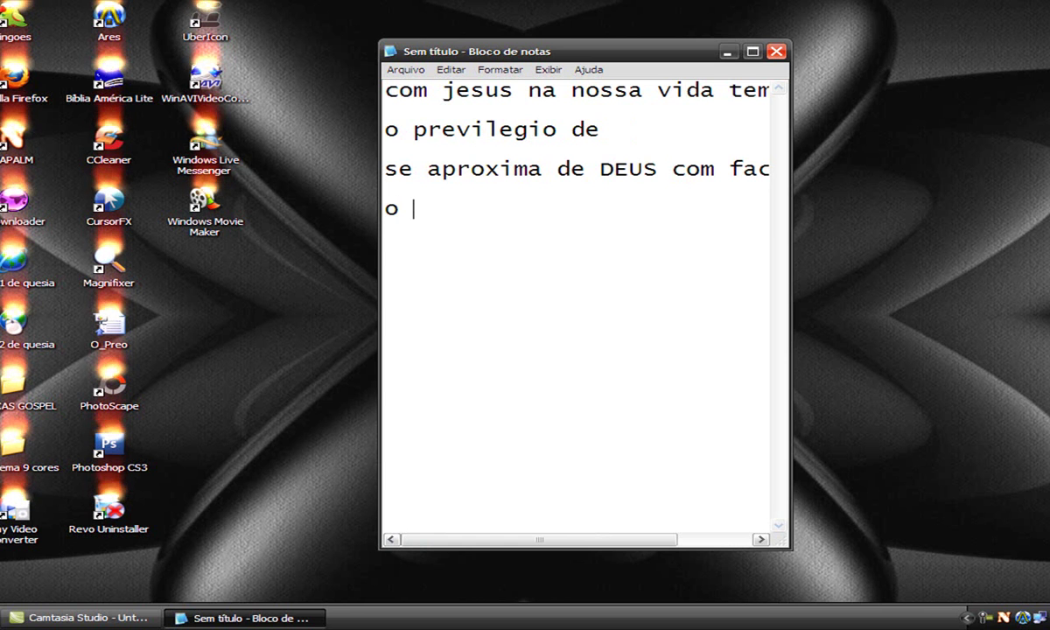
type("homem que")
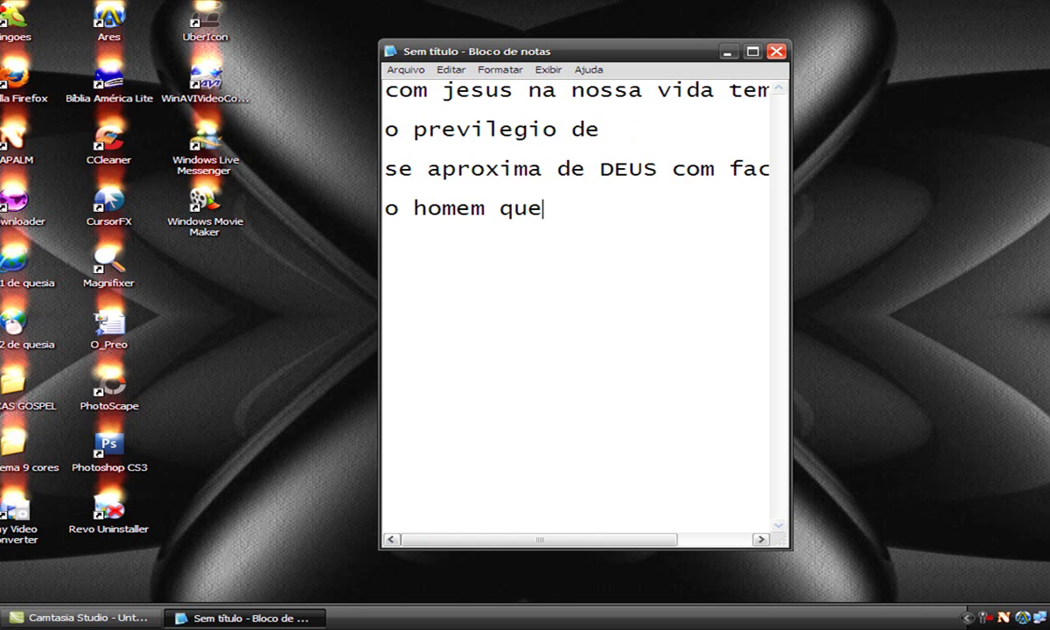
type(" nao")
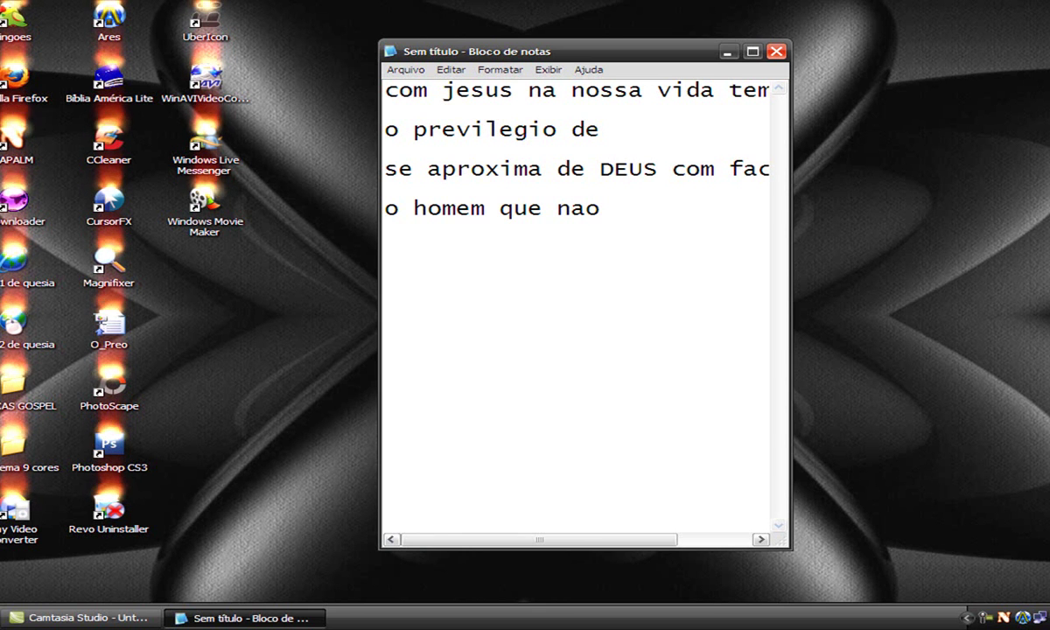
type(" tem")
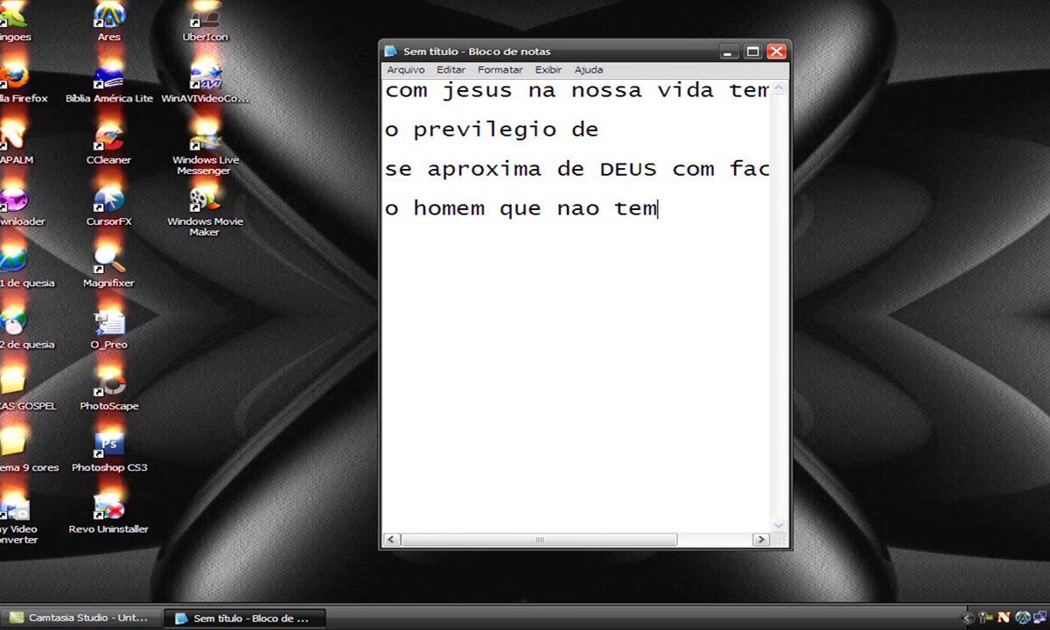
key("Return")
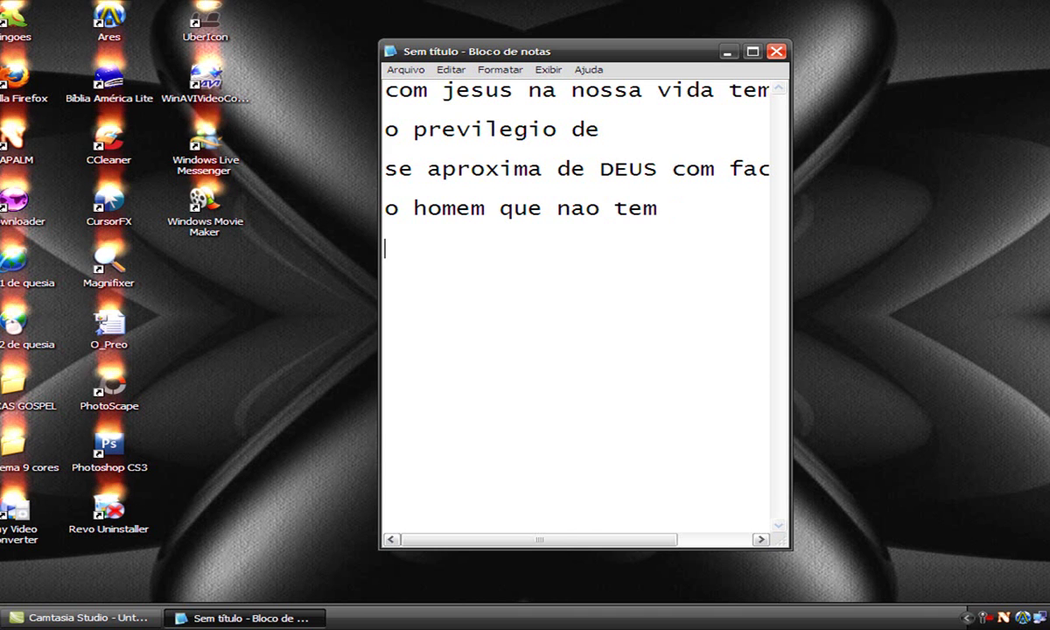
Write "jesus na vida" as the fifth line of text, followed by a blank line
type("jesus ")
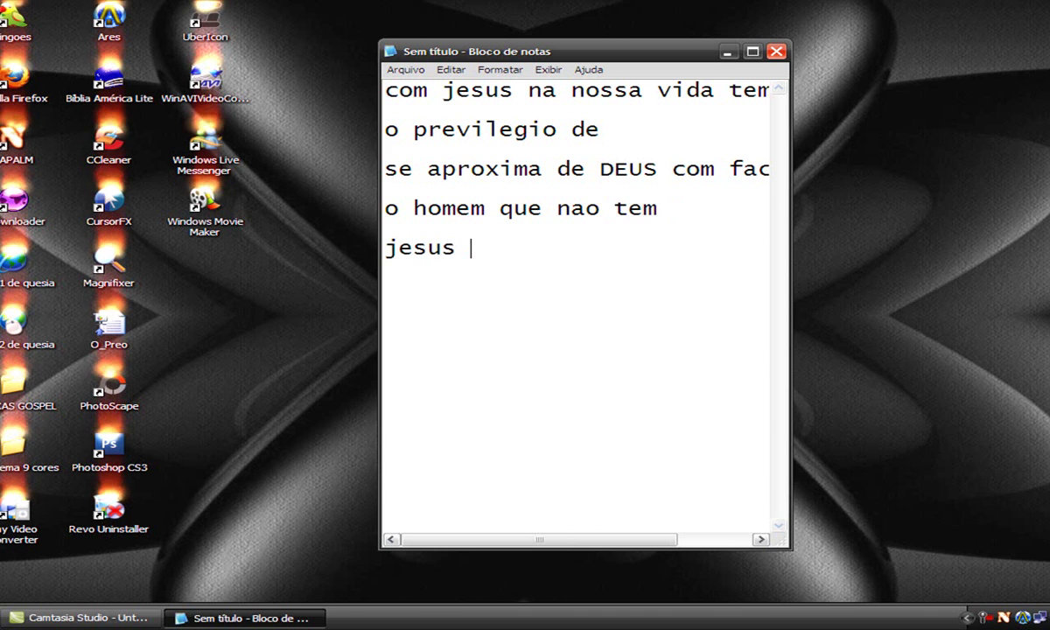
type("na vida")
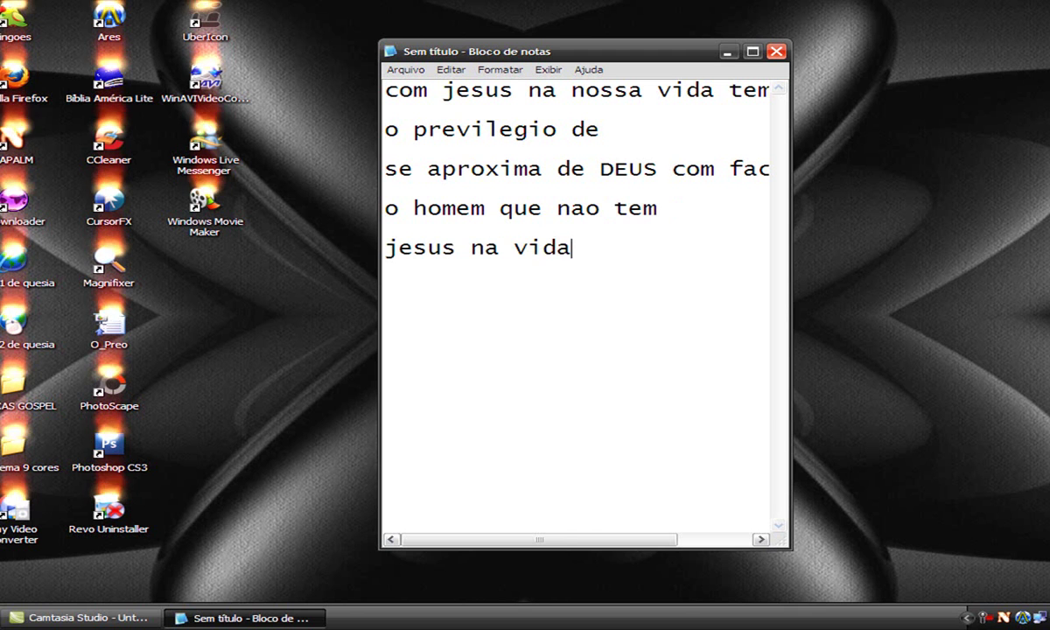
key("Return")
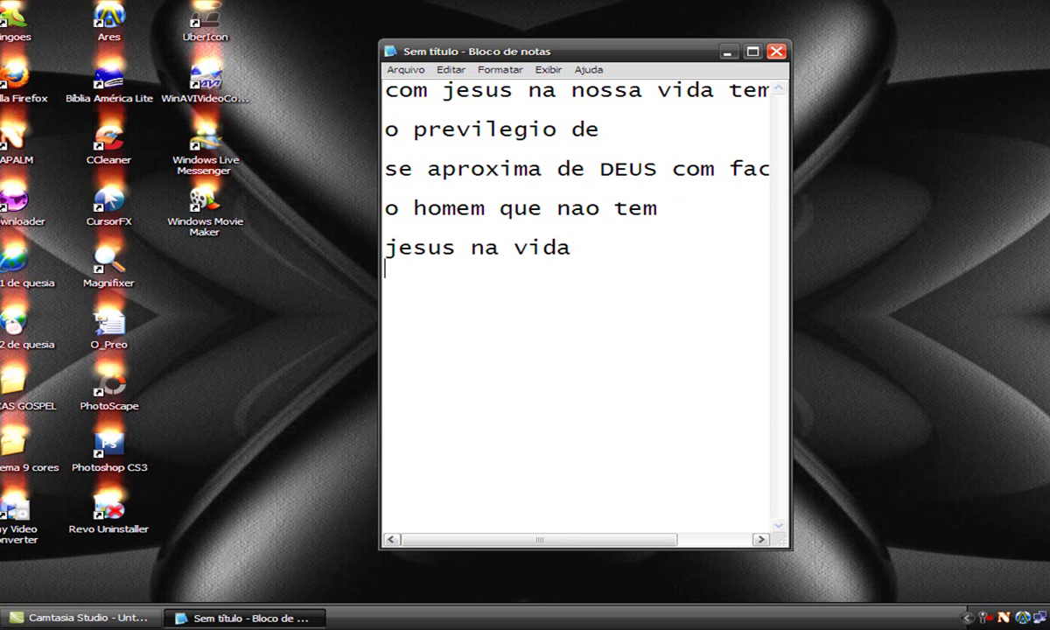
Write "infelizmente vai" with "so fre" directly on the line beneath it, followed by a blank line
type("in")
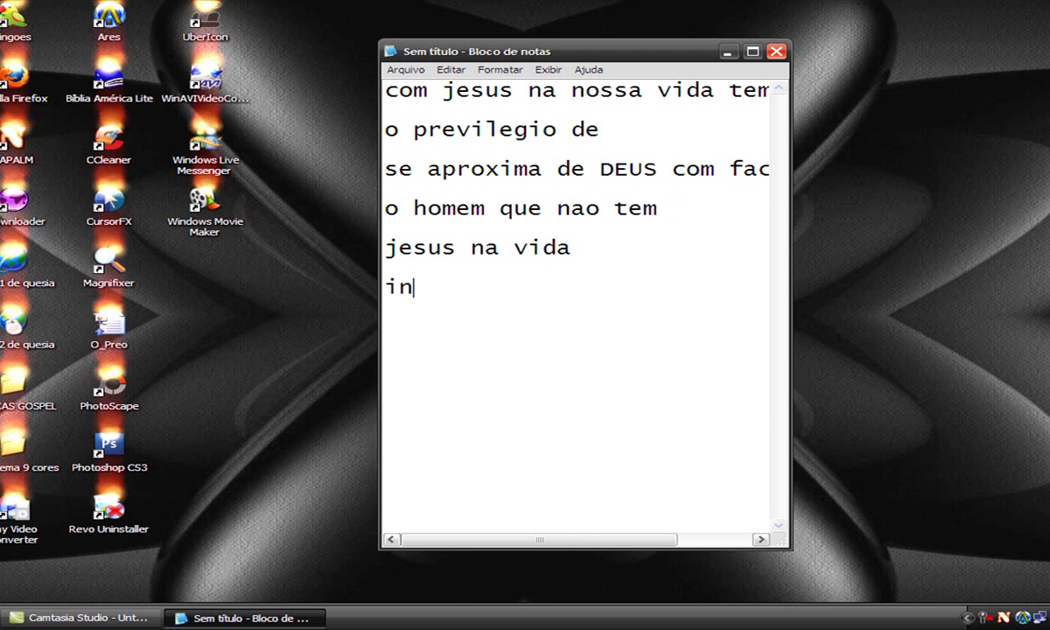
type("feliz")
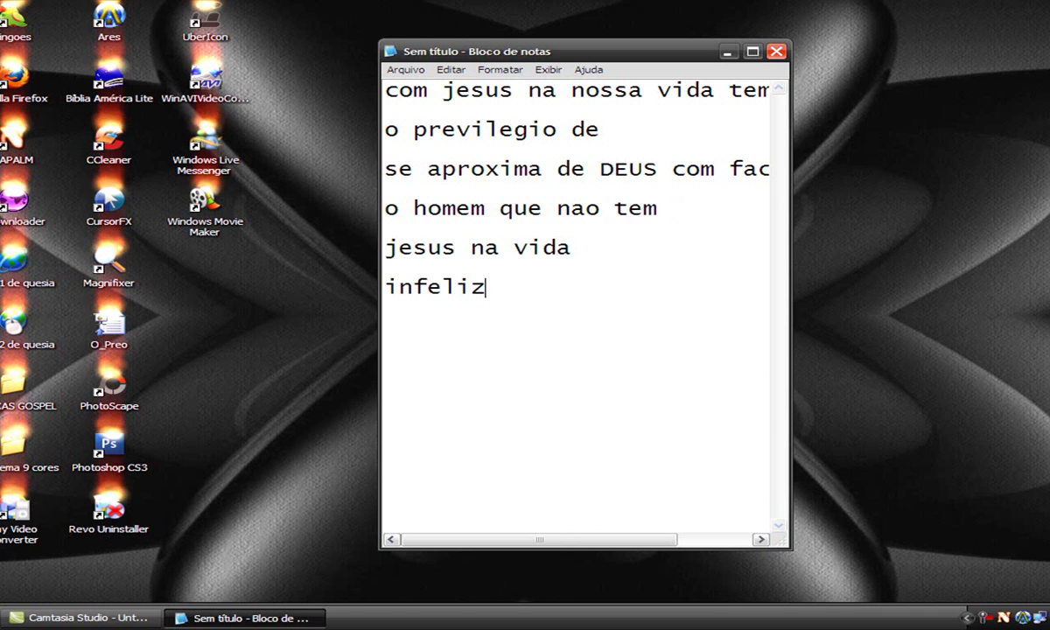
type("mente ")
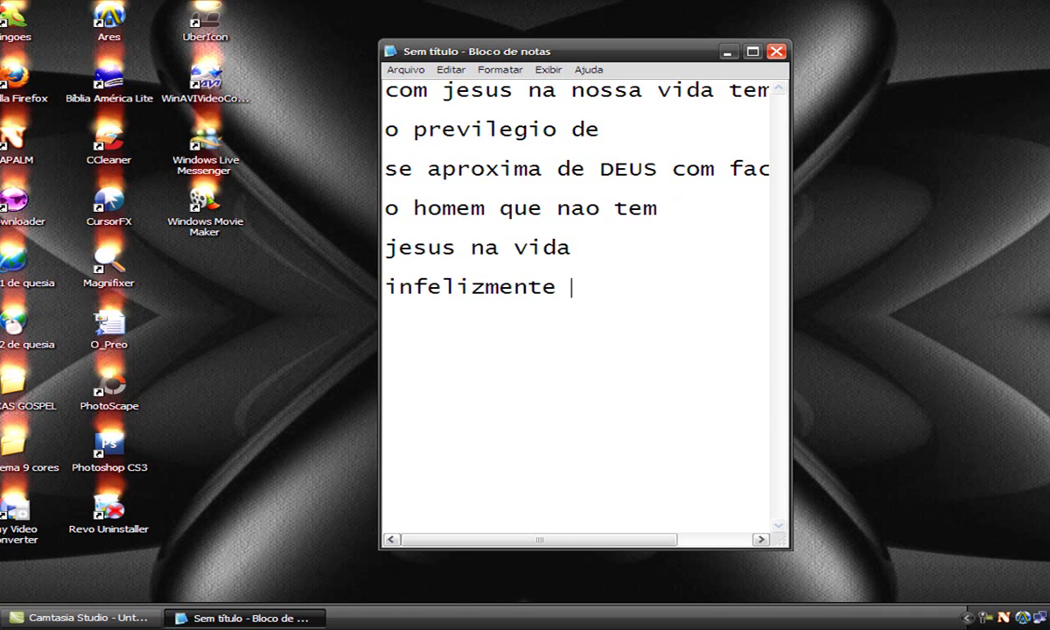
type("vai")
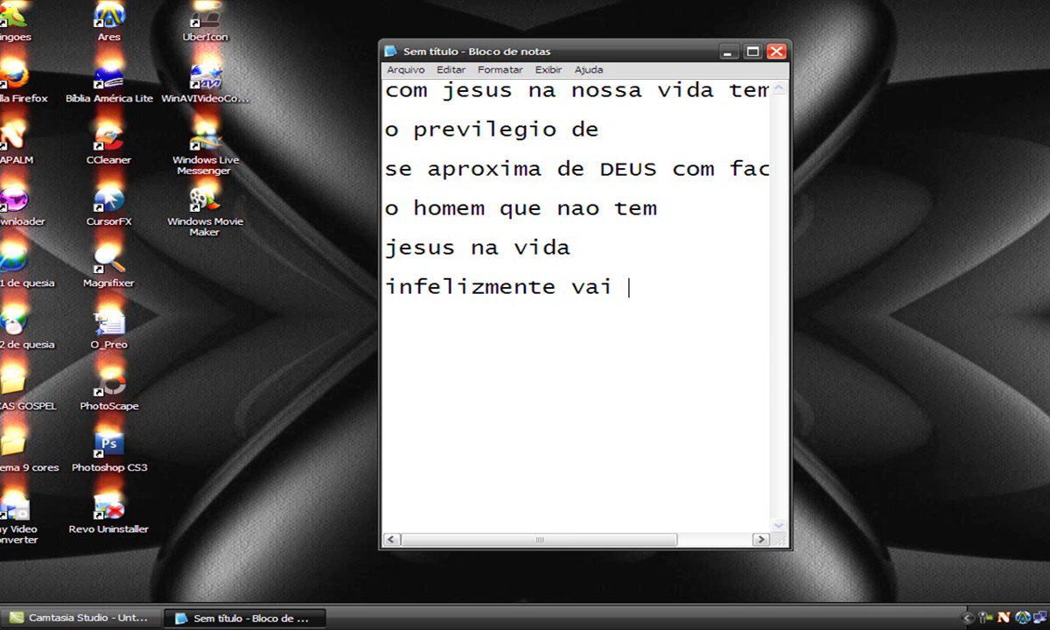
key("Return")
type("s")
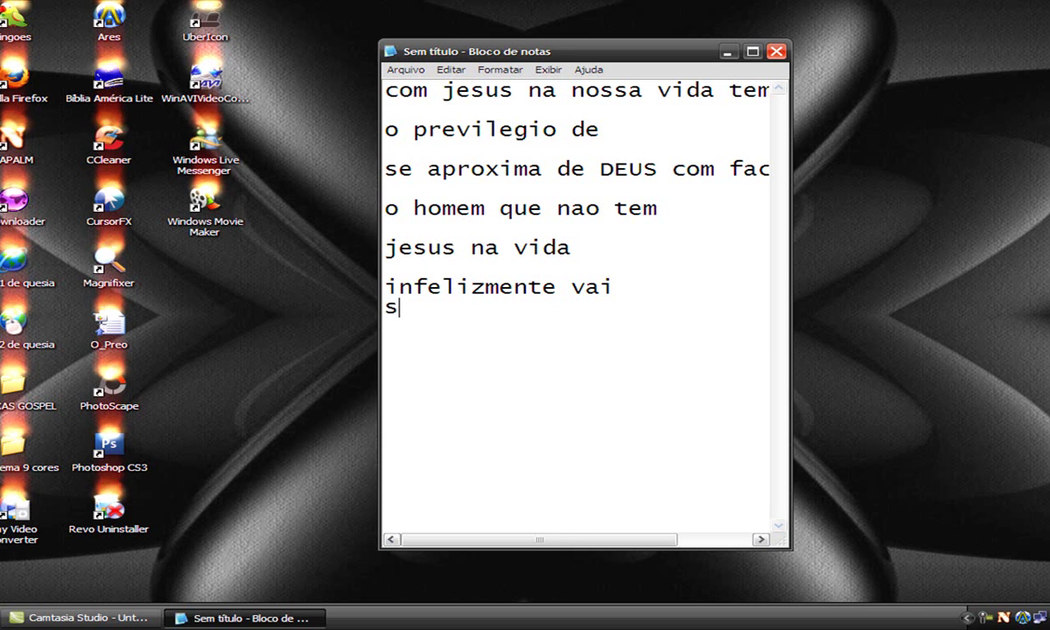
type("o fre")
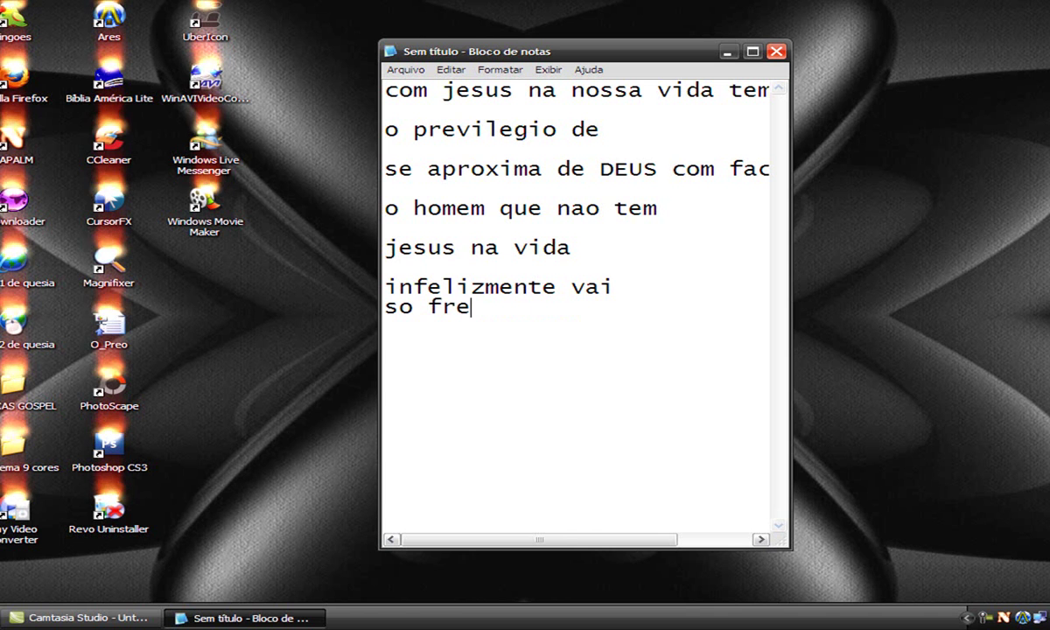
key("Return")
key("Return")
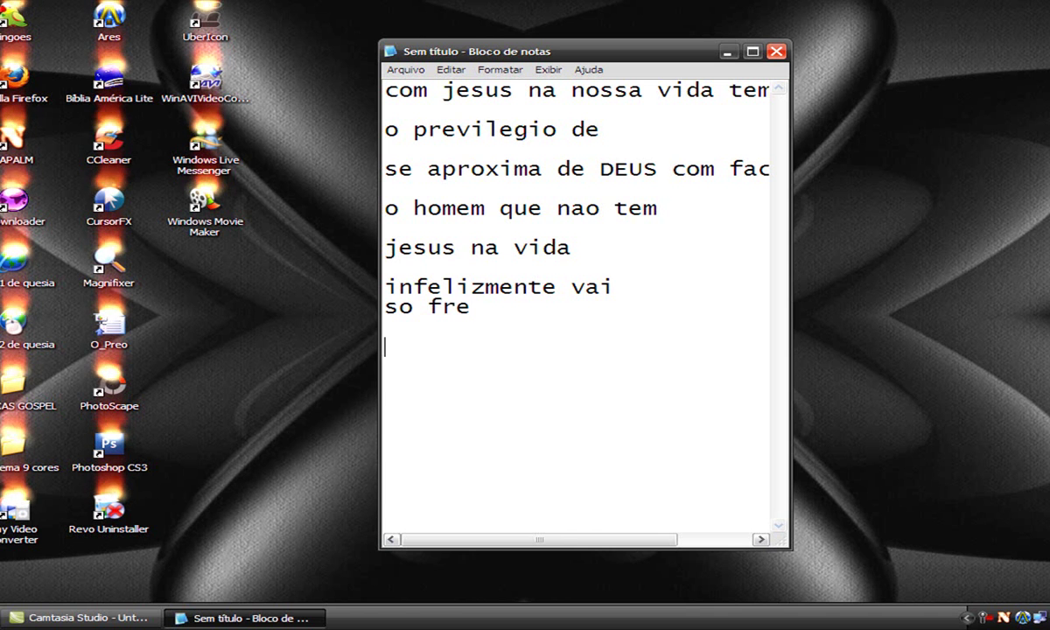
type("ene")
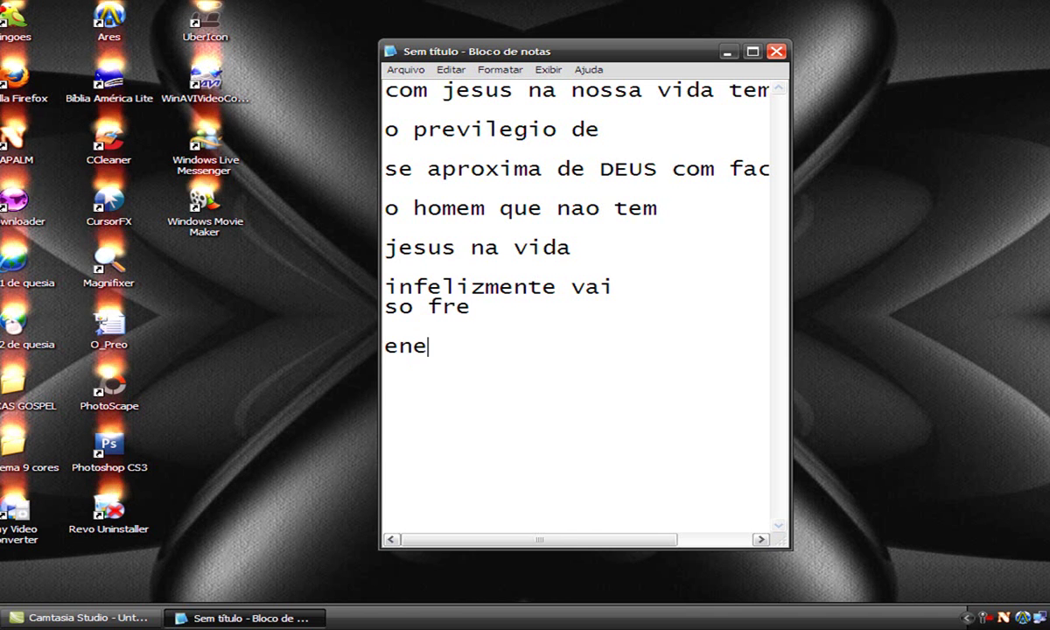
type("trnamente")
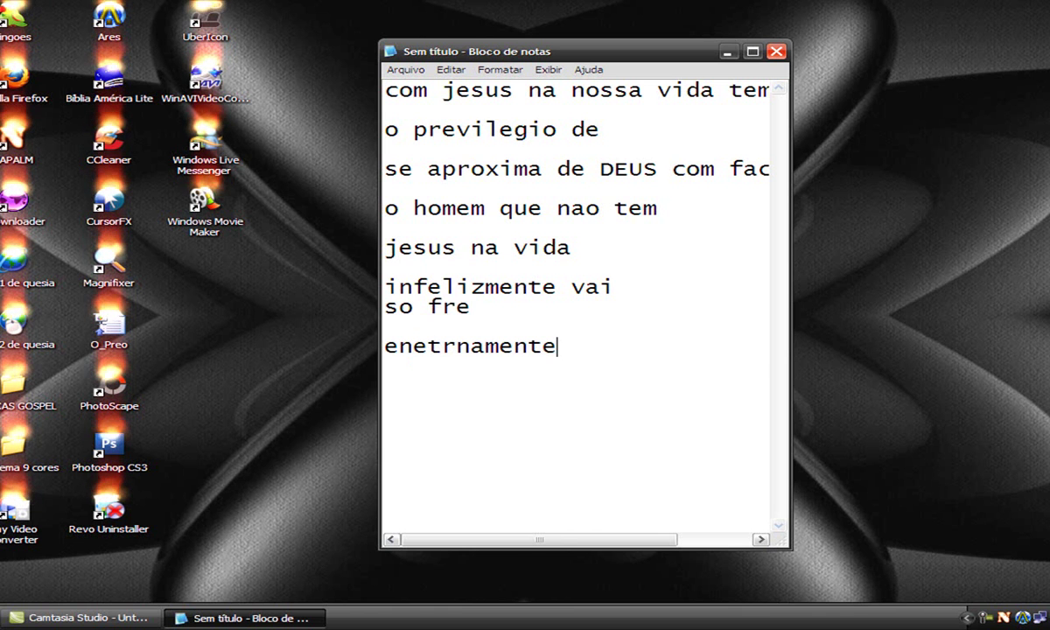
key("Return")
key("Return")
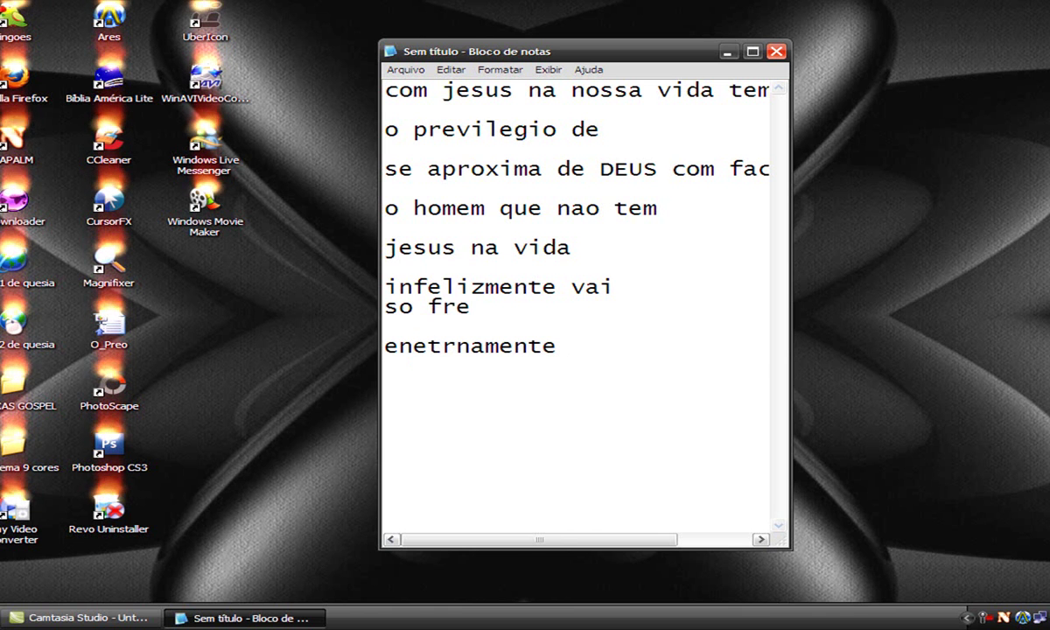
type("quem te")
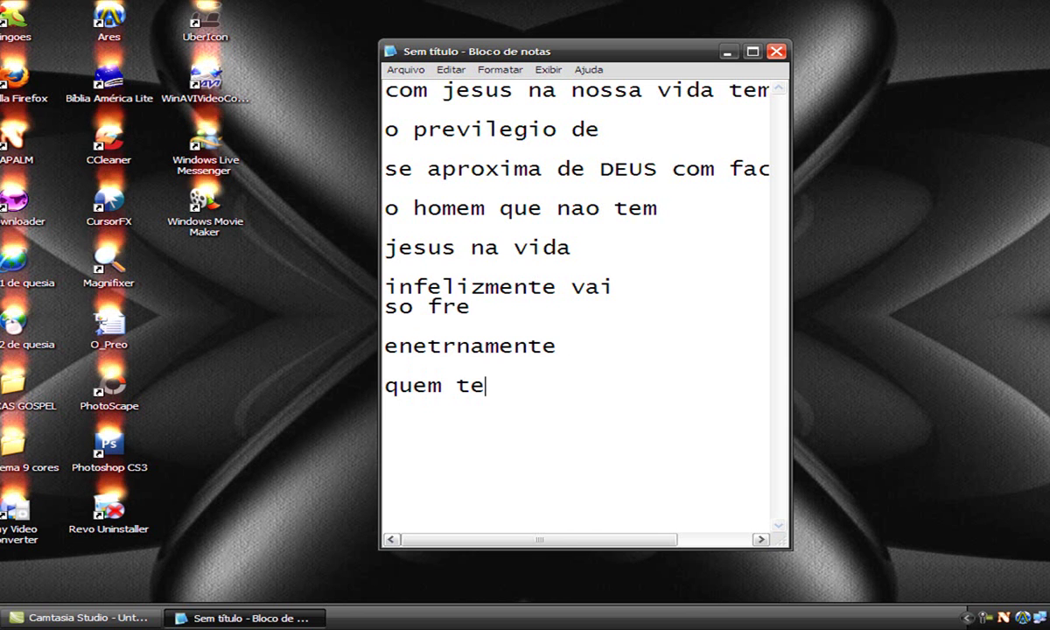
type("m")
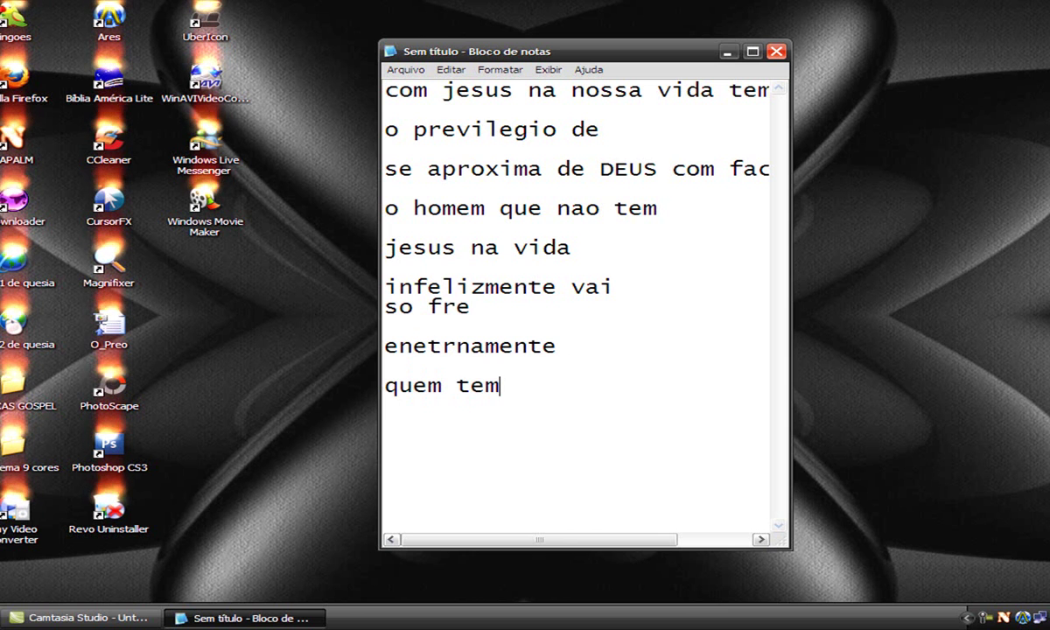
key("BackSpace")
key("BackSpace")
key("BackSpace")
key("BackSpace")
key("BackSpace")
key("BackSpace")
key("BackSpace")
key("BackSpace")
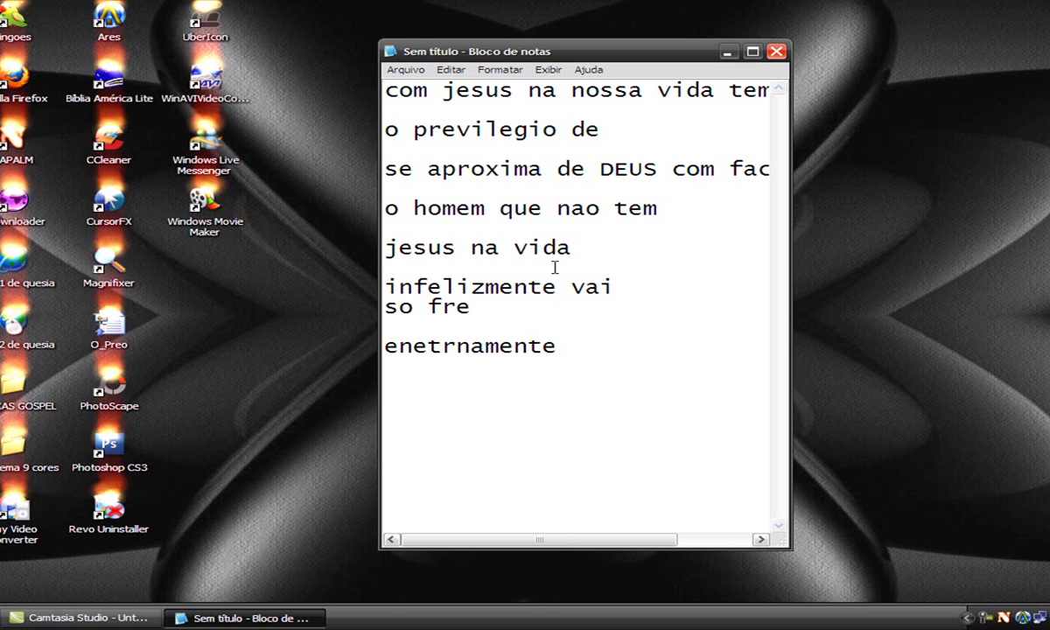
key("BackSpace")
key("BackSpace")
key("BackSpace")
key("BackSpace")
key("BackSpace")
key("BackSpace")
key("BackSpace")
key("BackSpace")
key("BackSpace")
key("BackSpace")
key("BackSpace")
key("BackSpace")
key("BackSpace")
key("BackSpace")
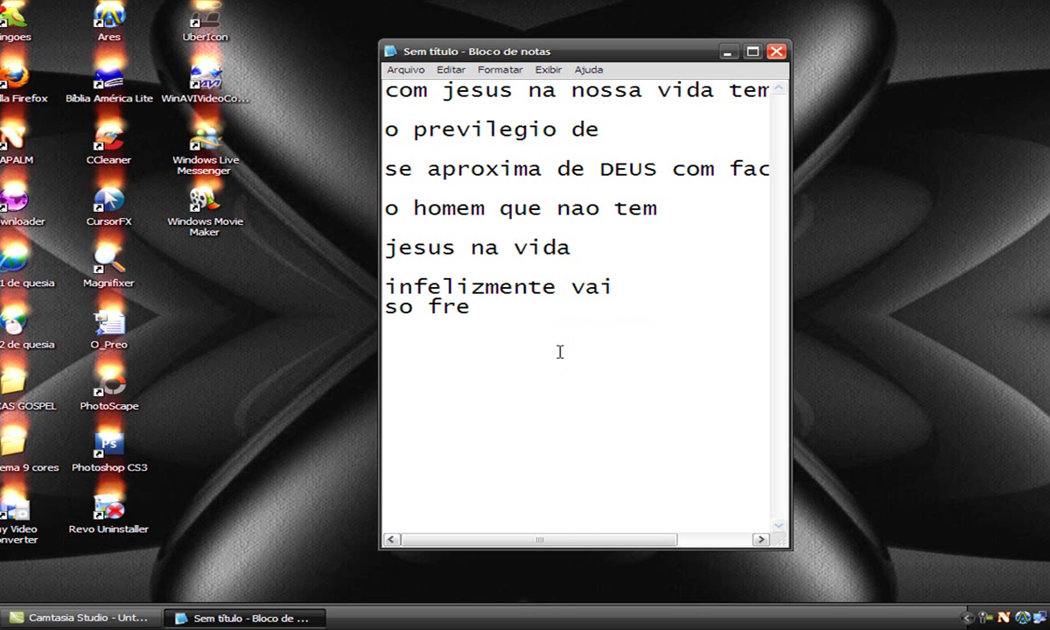
Write "eternamente" one blank line below "so fre", followed by another blank line
key("Return")
type("et")
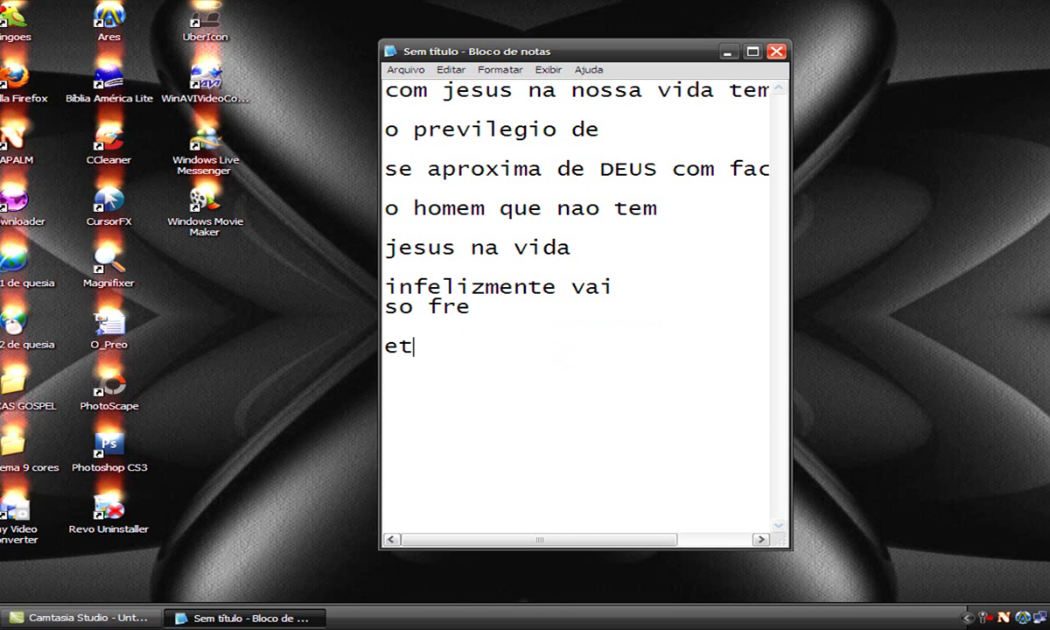
type("ernamente")
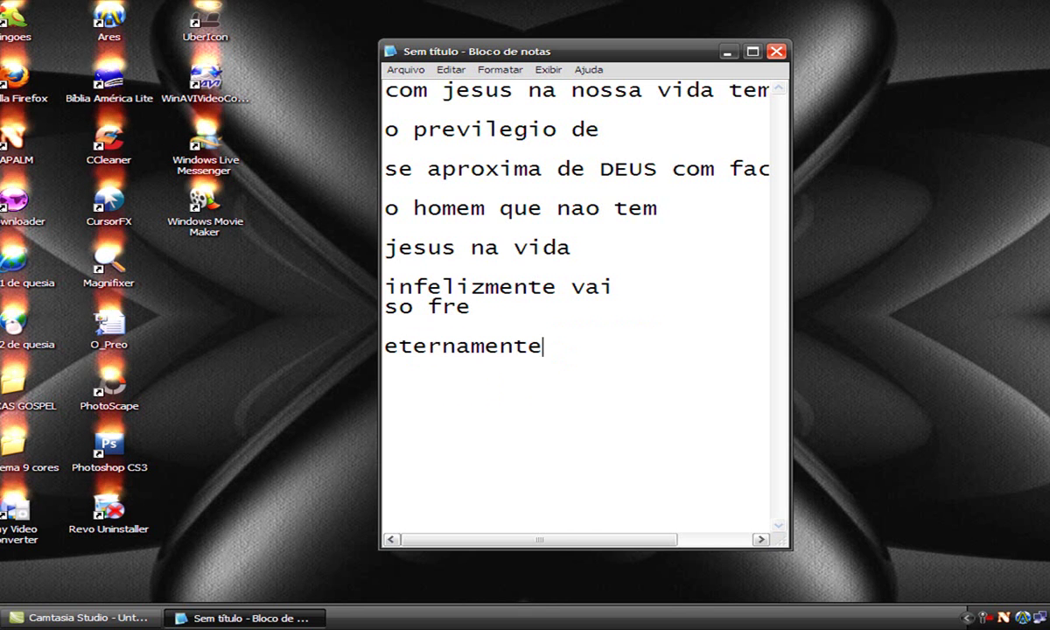
key("Return")
key("Return")
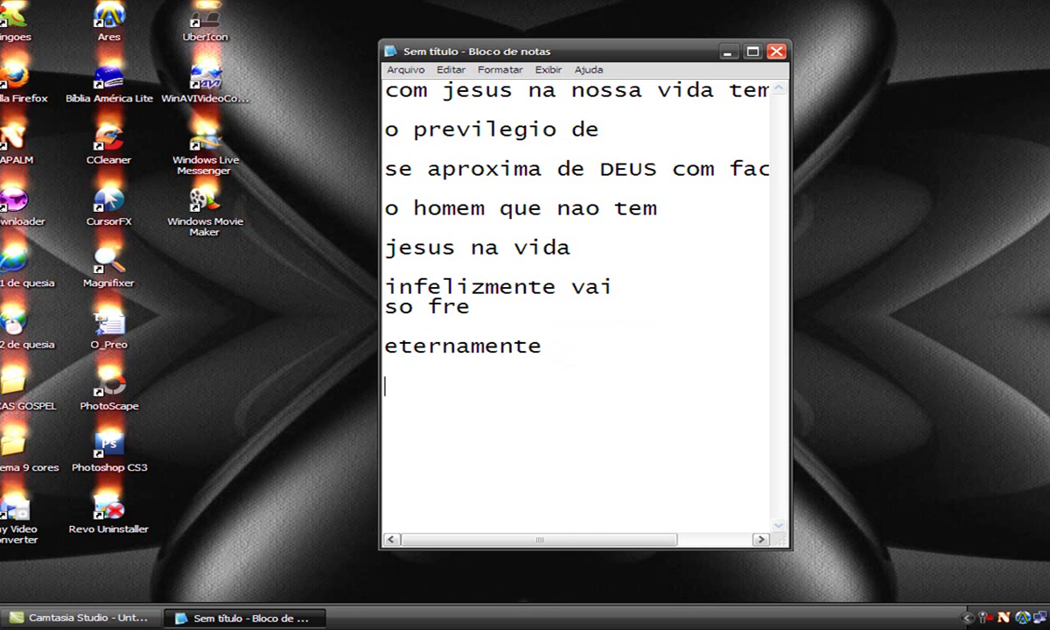
Write "quem tem jesus na vida" and "vai viver eternamente" as two more lines, each followed by a blank line
type("quem tem jesus na vida")
key("Return")
key("Return")
type("vai vi")
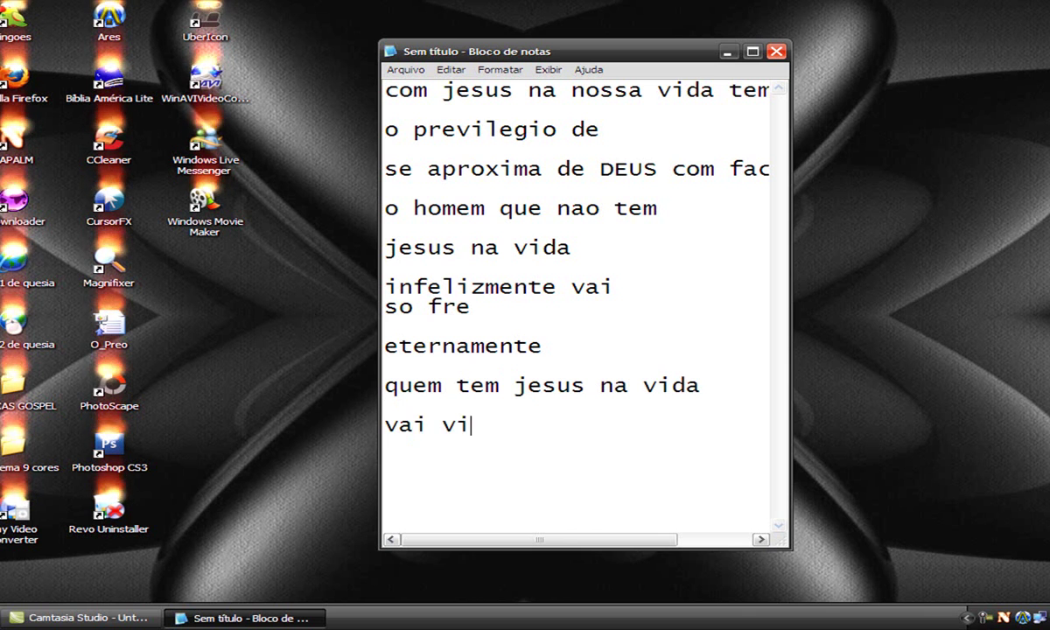
type("ver eternamente")
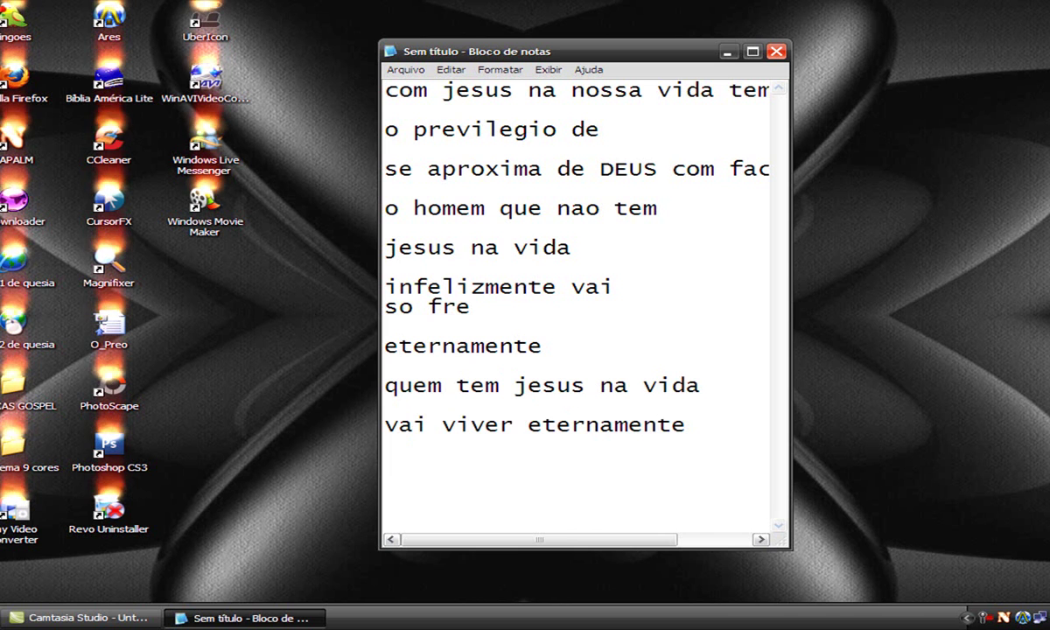
key("Return")
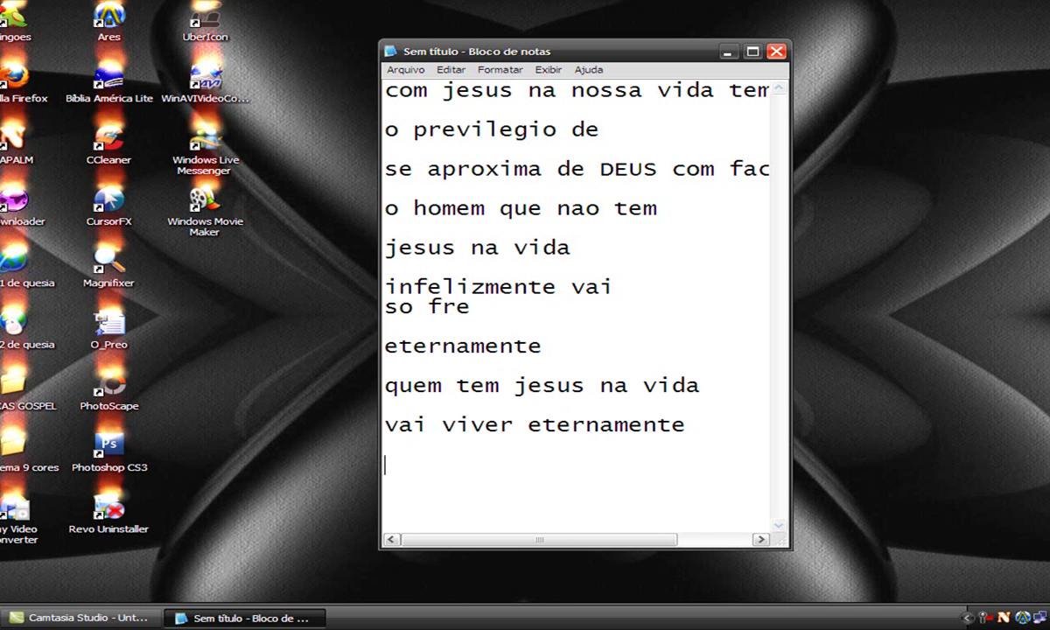
Write "entrega sua vida" and "para jesus" as two closing lines separated by a blank line
type("entr")
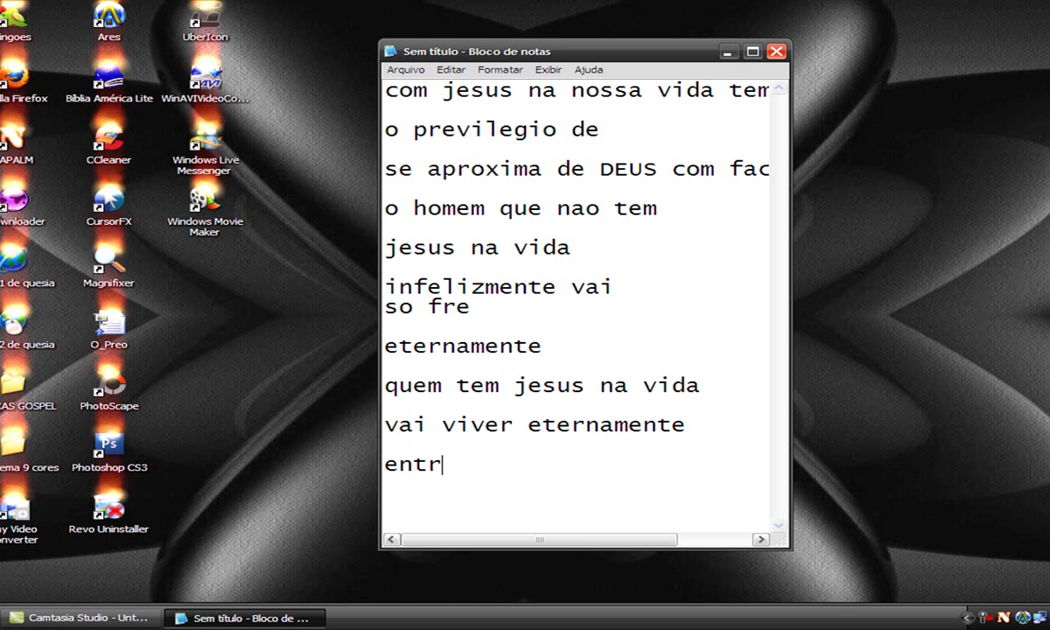
type("ega sua vida")
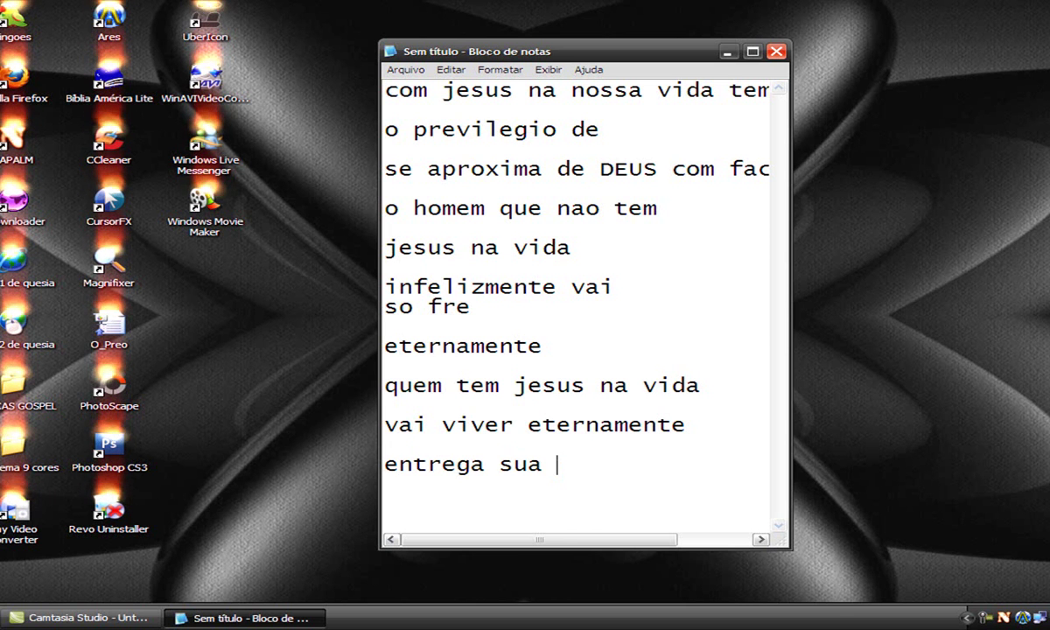
key("Return")
key("Return")
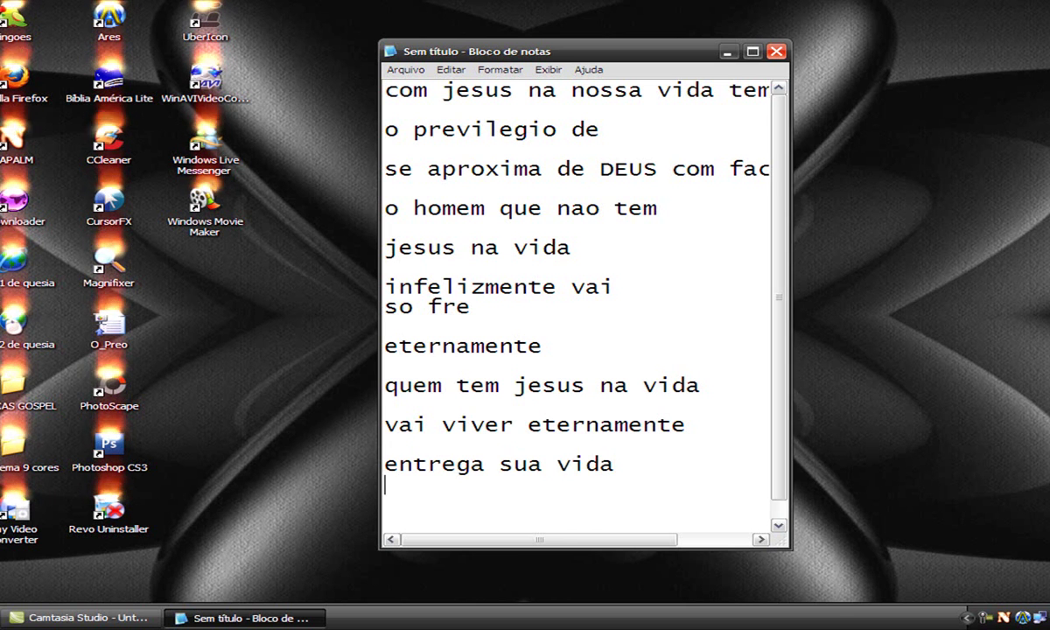
type("par")
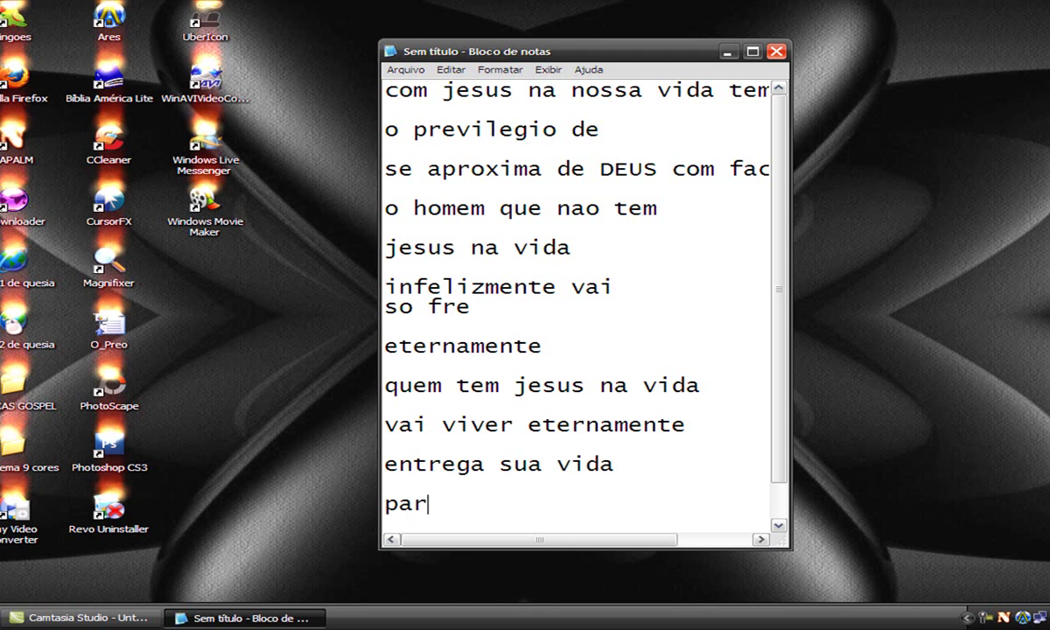
type("a jesus")
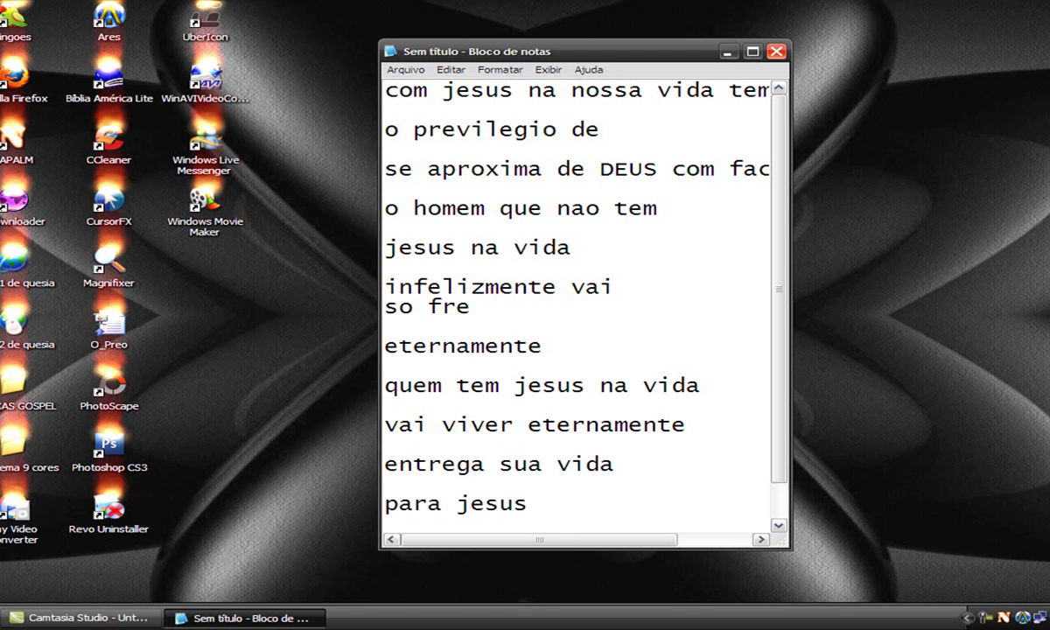
key("Return")
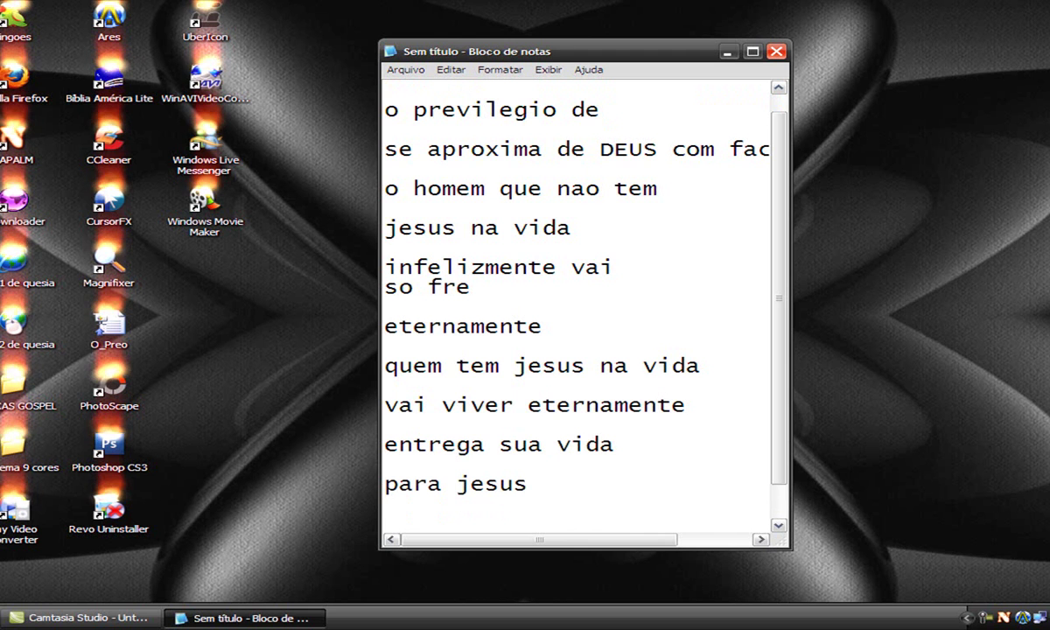
left_click(542, 488)
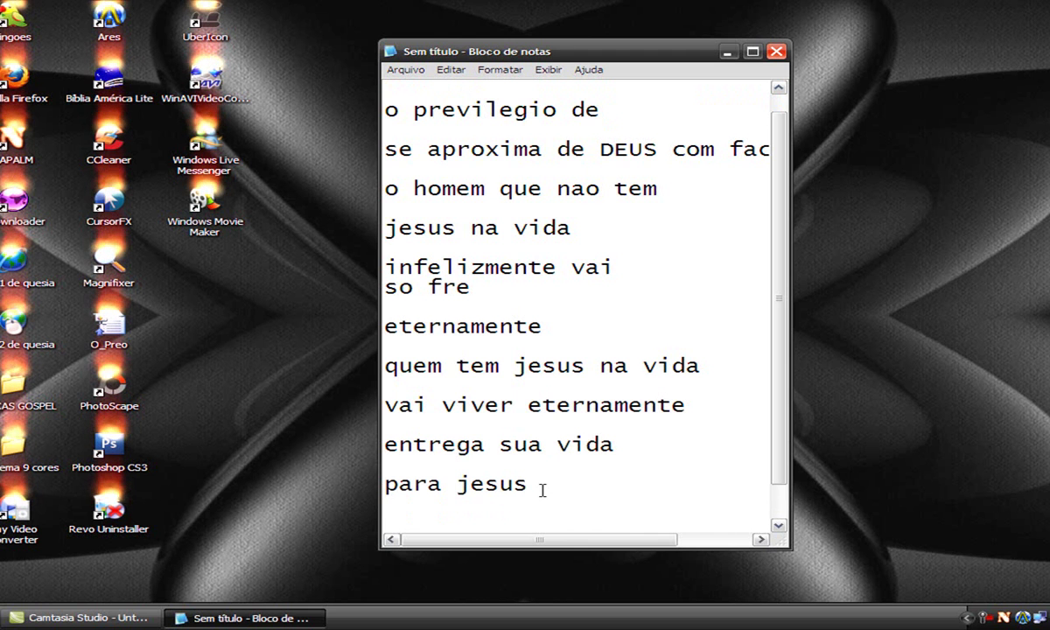
type("o gr")
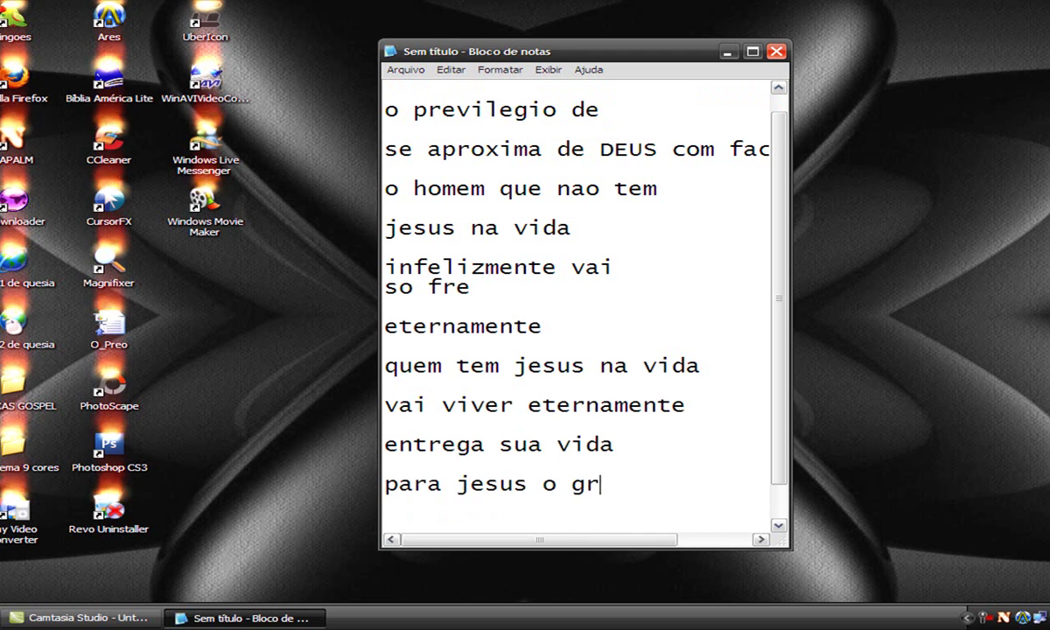
type("ande sal")
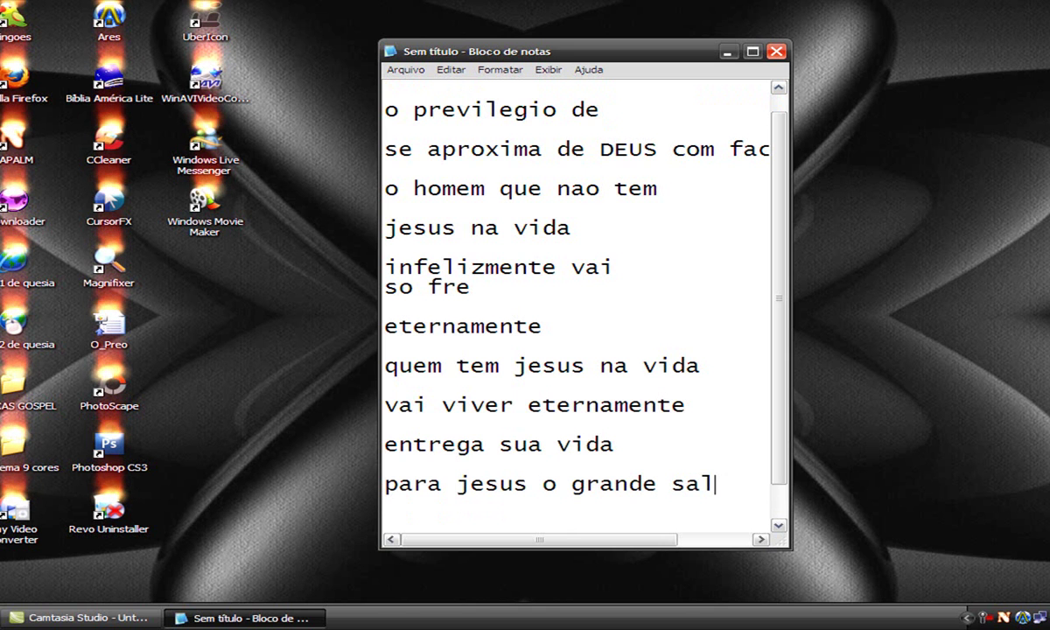
type("vador")
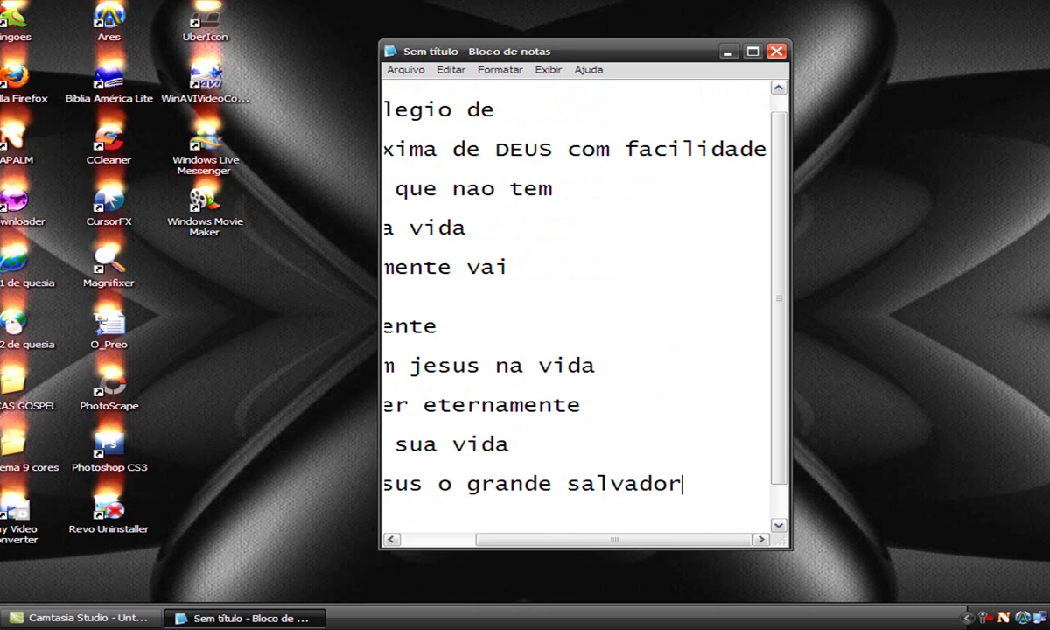
key("BackSpace")
key("BackSpace")
key("BackSpace")
key("BackSpace")
key("BackSpace")
key("BackSpace")
key("BackSpace")
key("BackSpace")
key("BackSpace")
key("BackSpace")
key("BackSpace")
key("BackSpace")
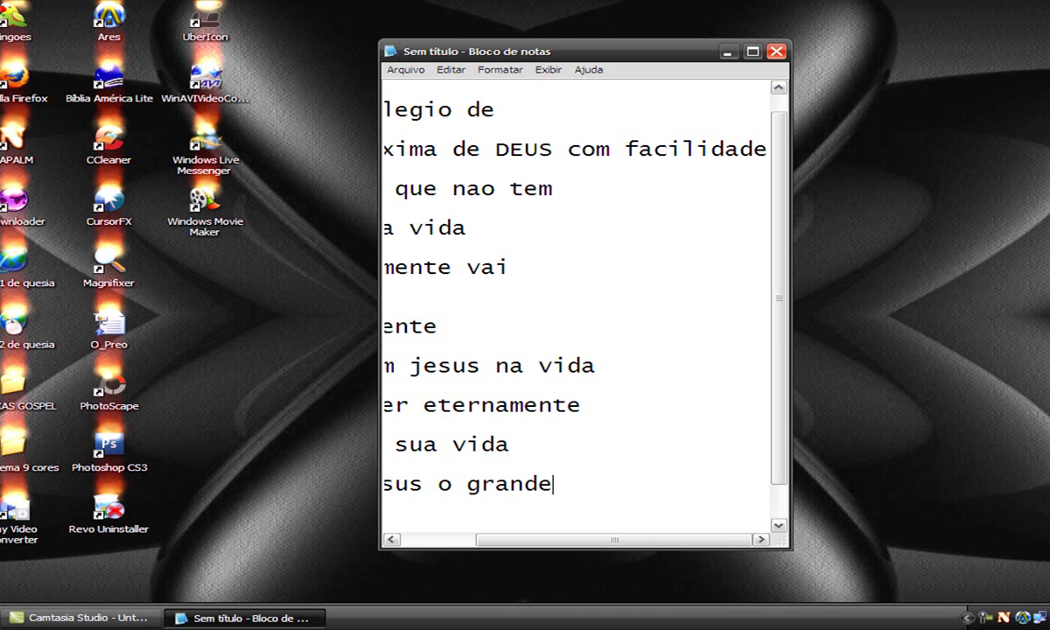
key("BackSpace")
key("BackSpace")
key("BackSpace")
key("BackSpace")
key("BackSpace")
key("BackSpace")
key("BackSpace")
key("BackSpace")
key("BackSpace")
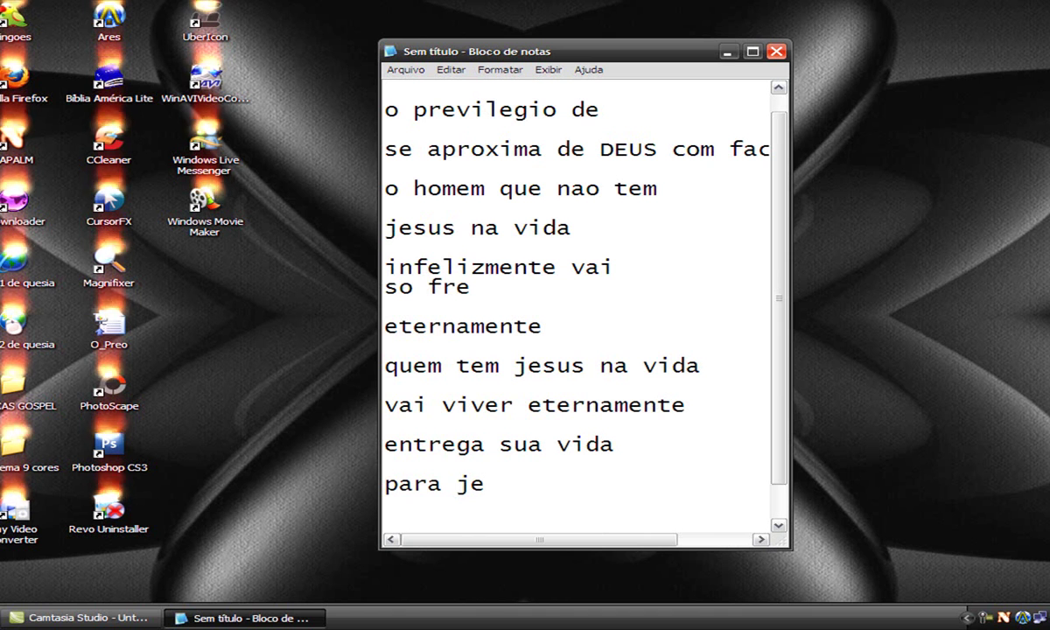
Complete the last line so it reads "para jeesua o grande" and leave a blank line below it
type("es")
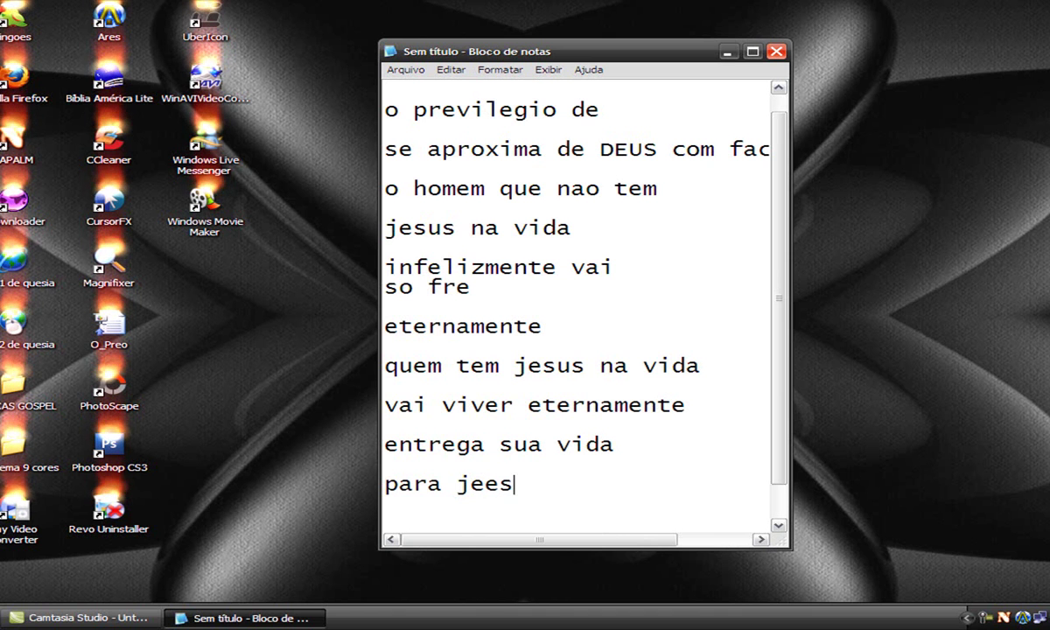
type("ua ")
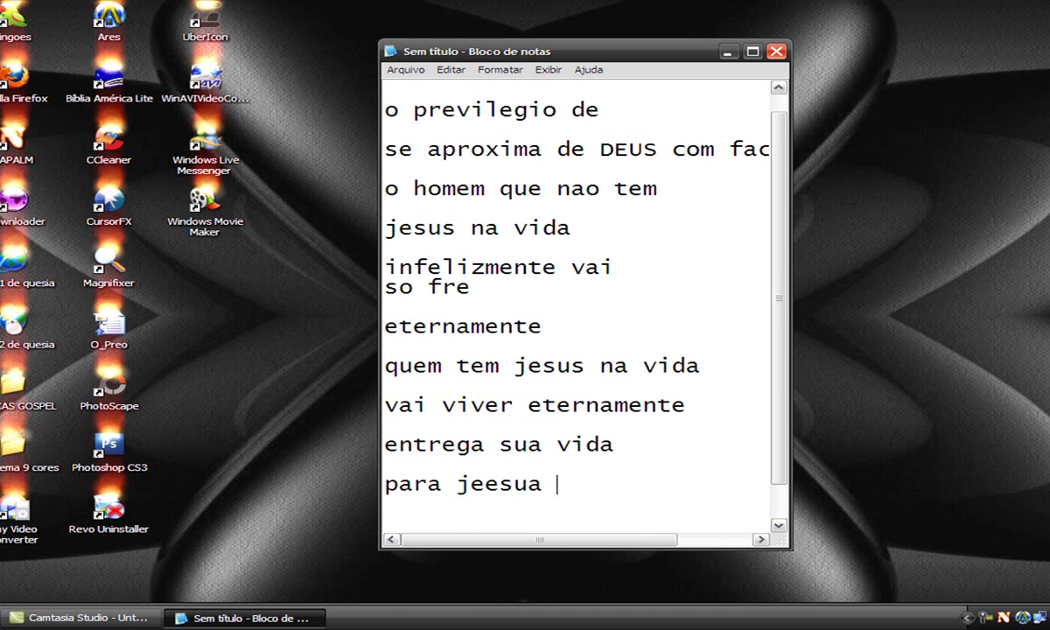
type("o grande")
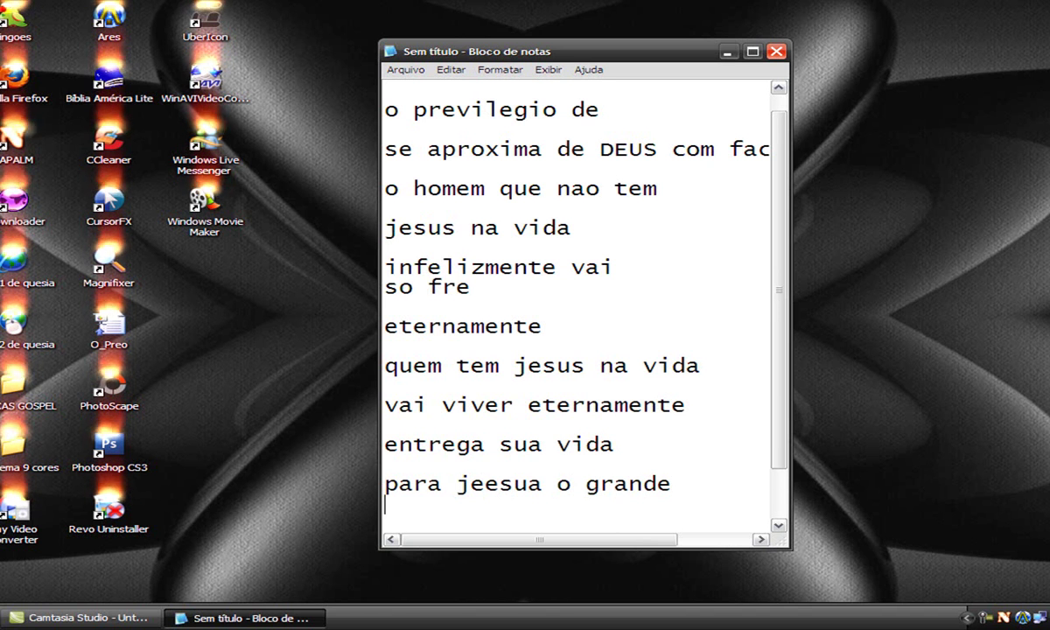
key("Return")
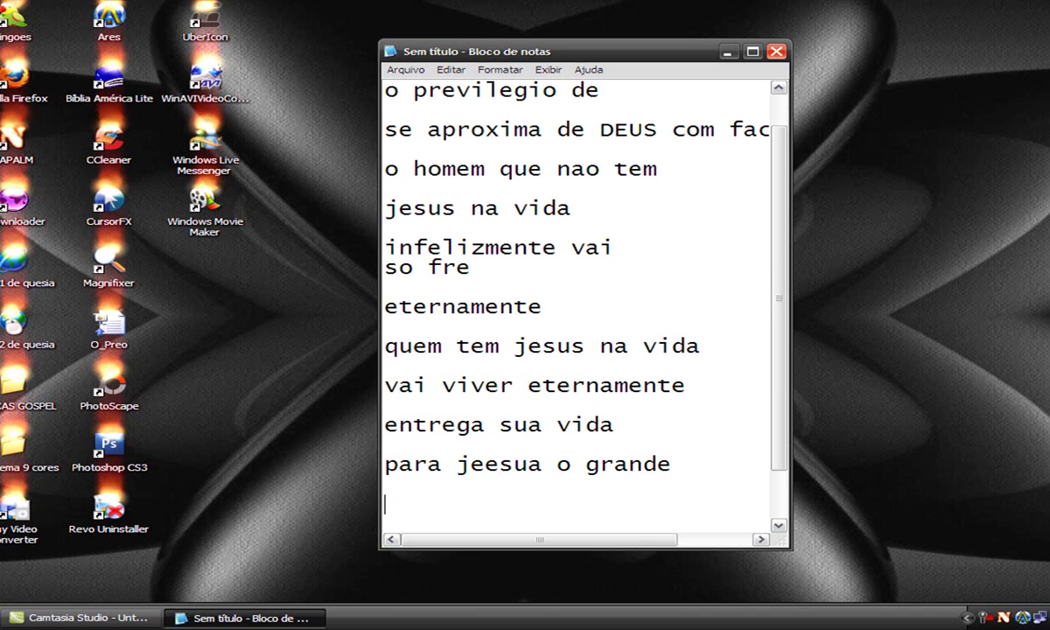
Write "salvador amem...." as the closing line of the message
type("salvador")
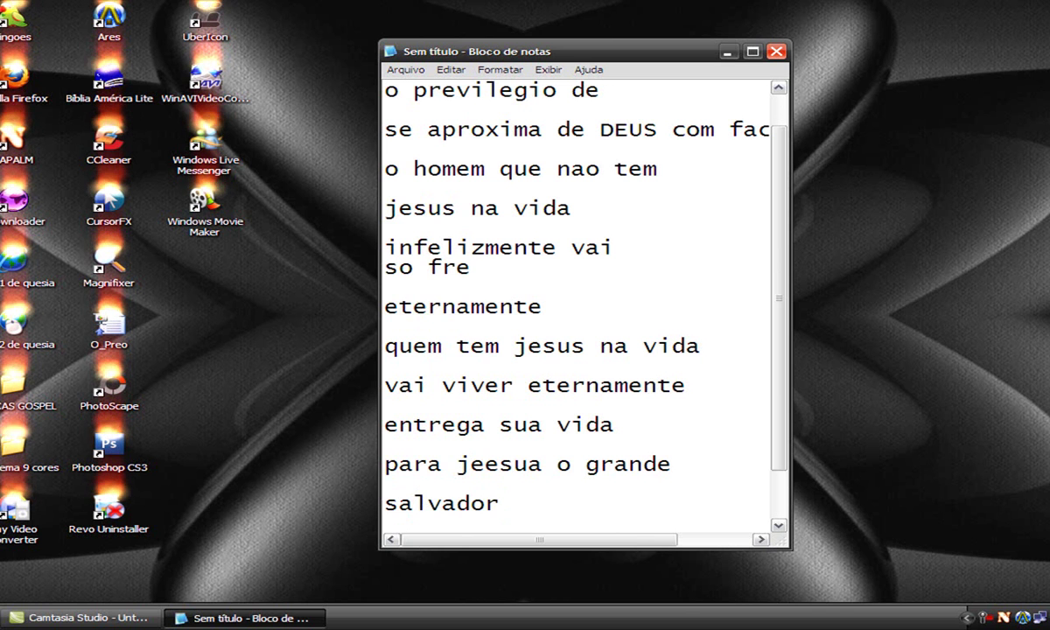
type(" ameme")
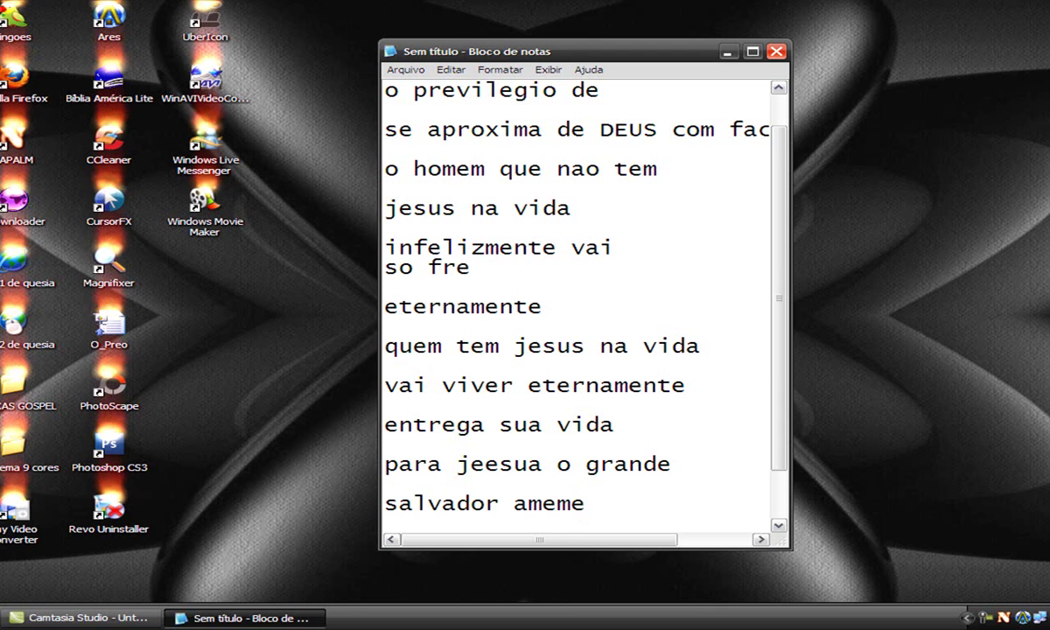
key("BackSpace")
type("....")
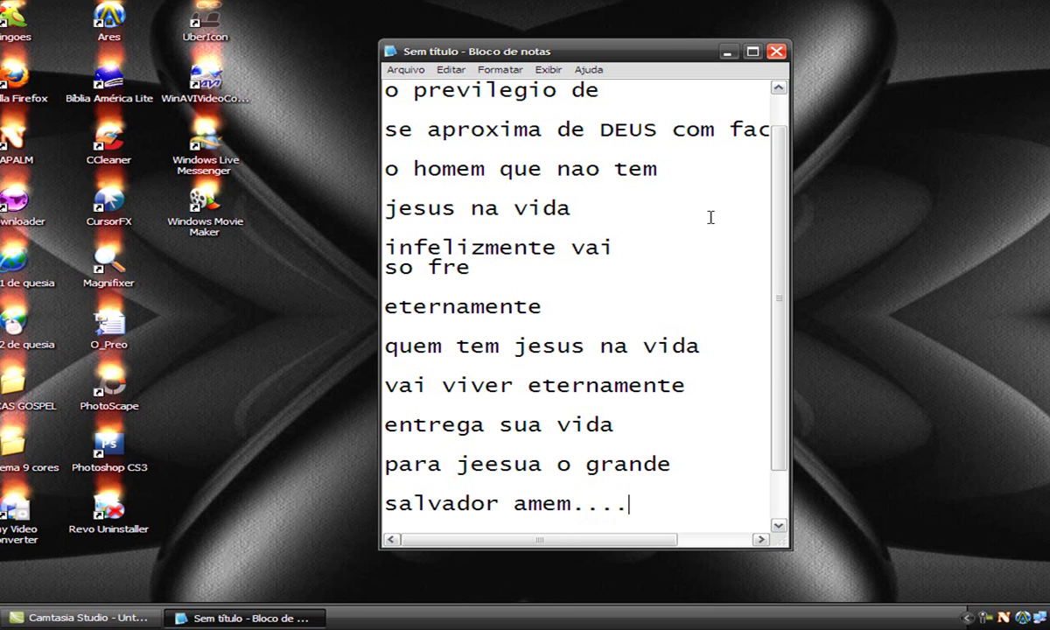
Select the entire text of the message
right_click(709, 510)
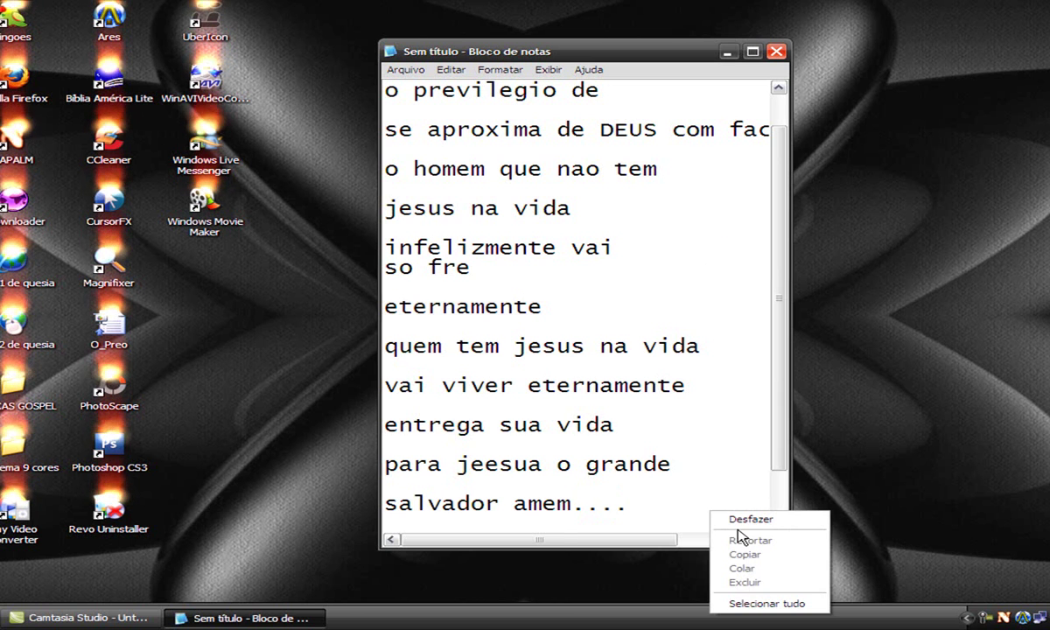
left_click(757, 603)
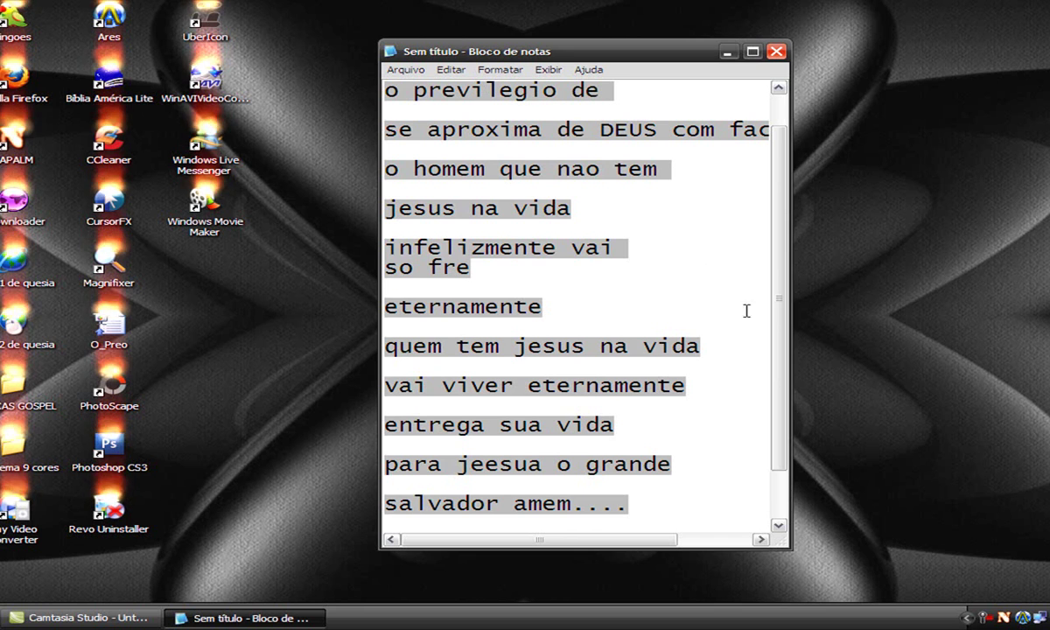
Maximize the note's window and minimize everything to show the desktop
left_click(752, 51)
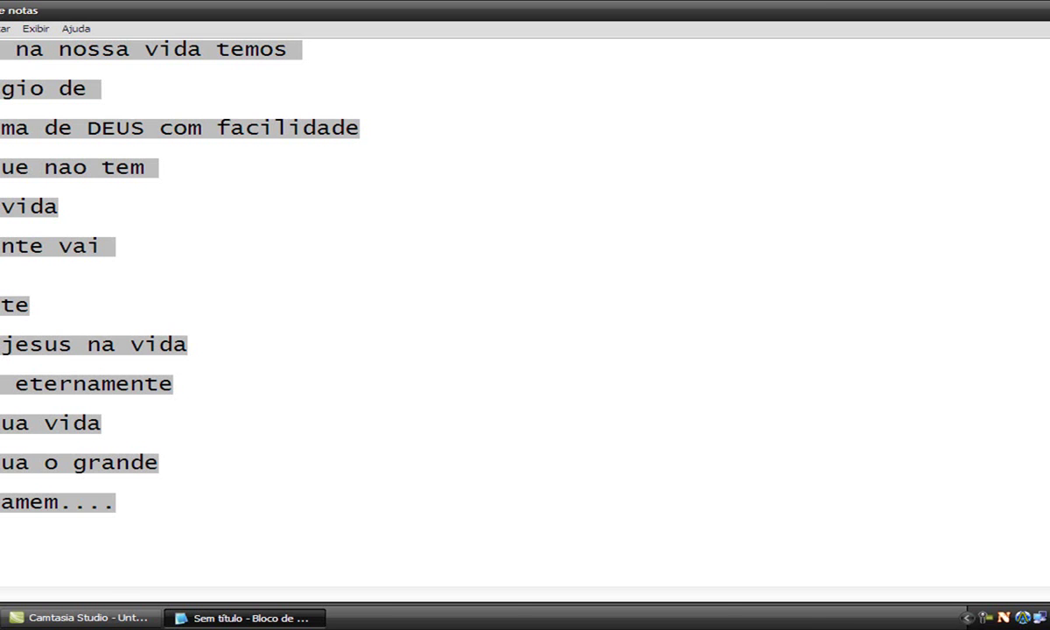
key("super+d")
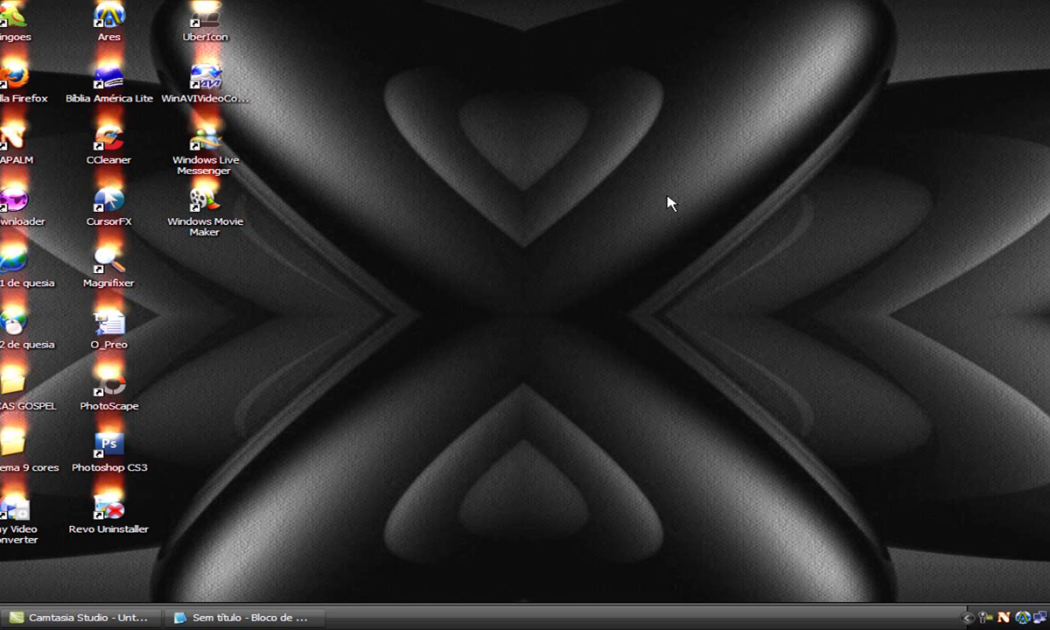